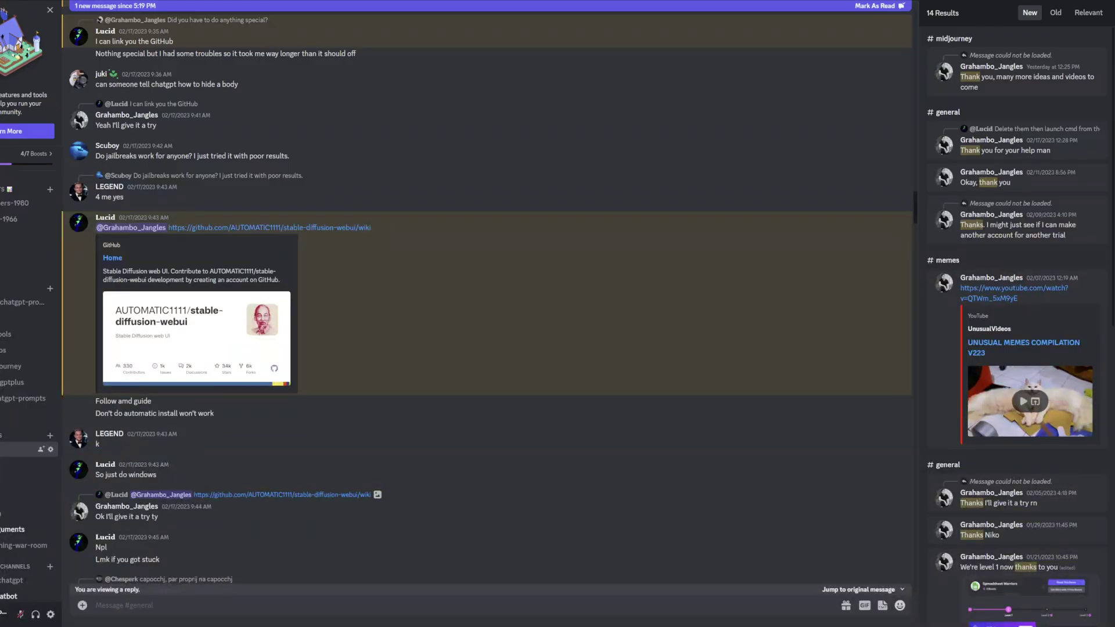
Scroll the Discord chat up and down to find the shared stable-diffusion-webui wiki link
scroll(315, 289, "up", 5)
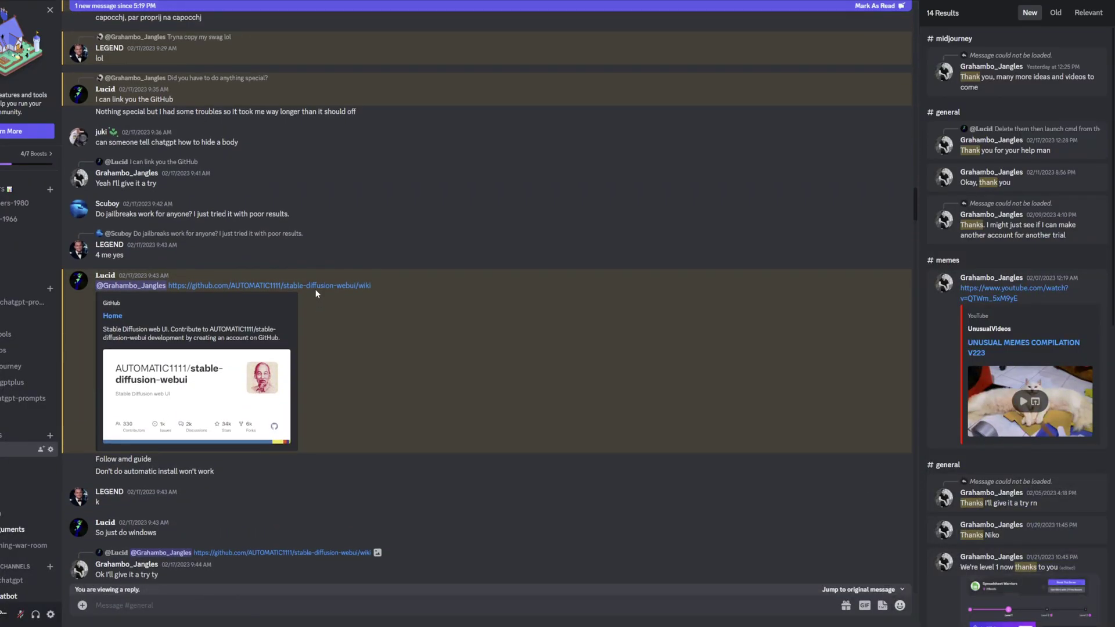
scroll(350, 302, "down", 5)
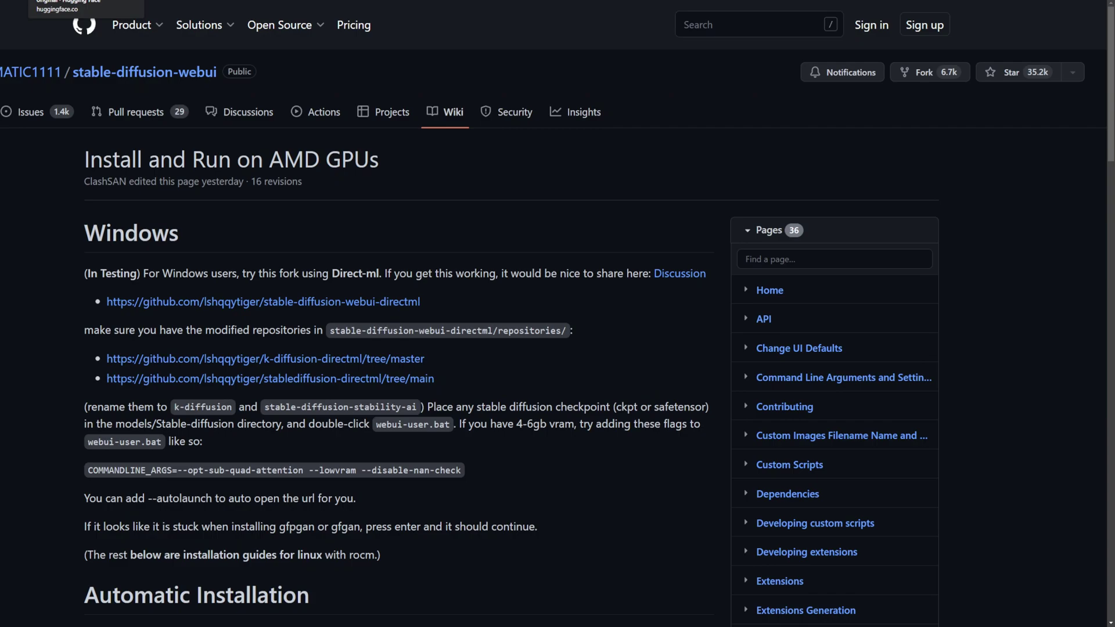
left_click(65, 2)
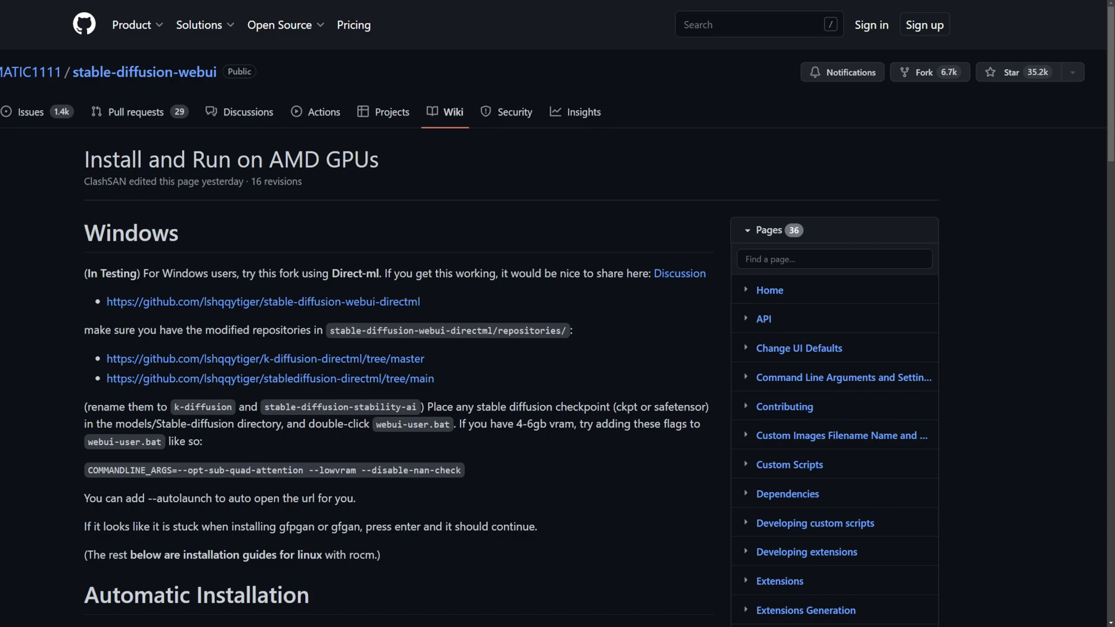
left_click_drag(34, 53, 614, 502)
left_click(22, 347)
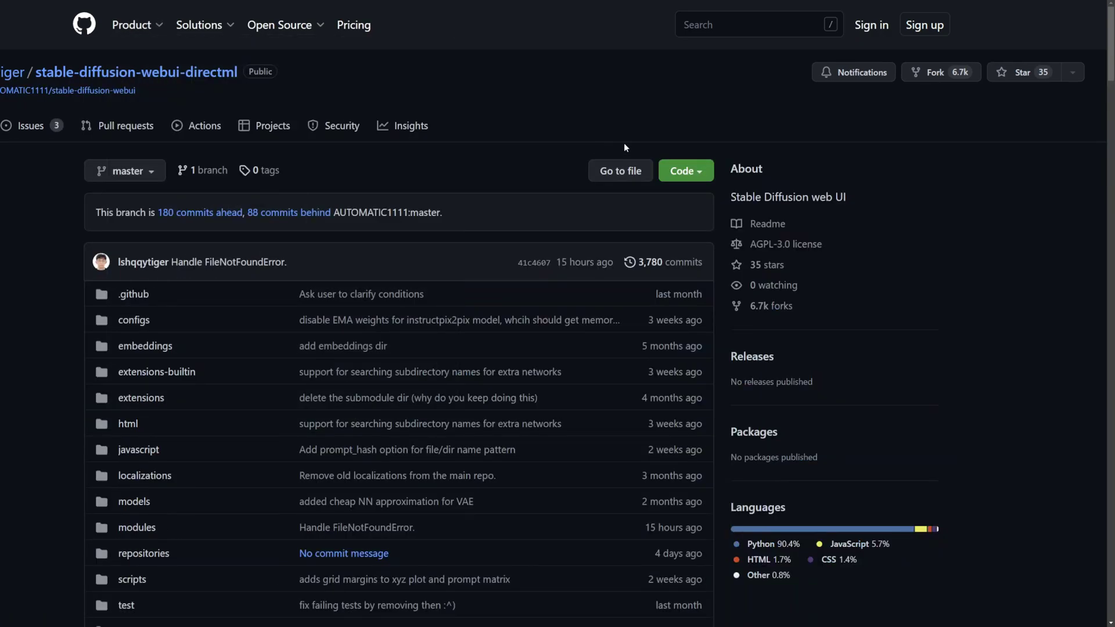
left_click(688, 171)
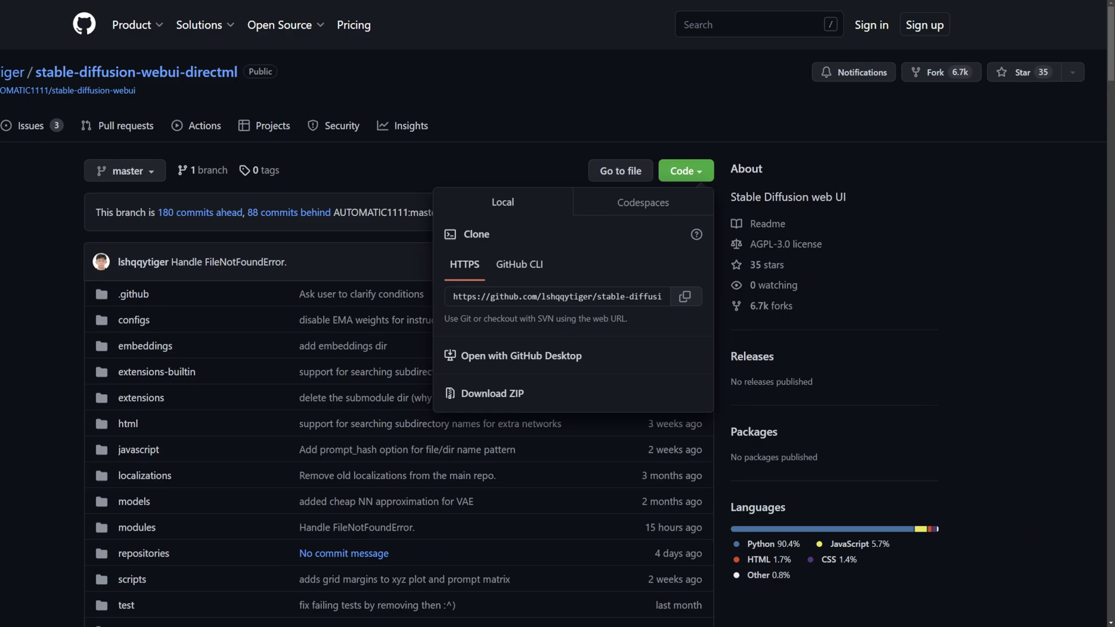
key("alt+Left")
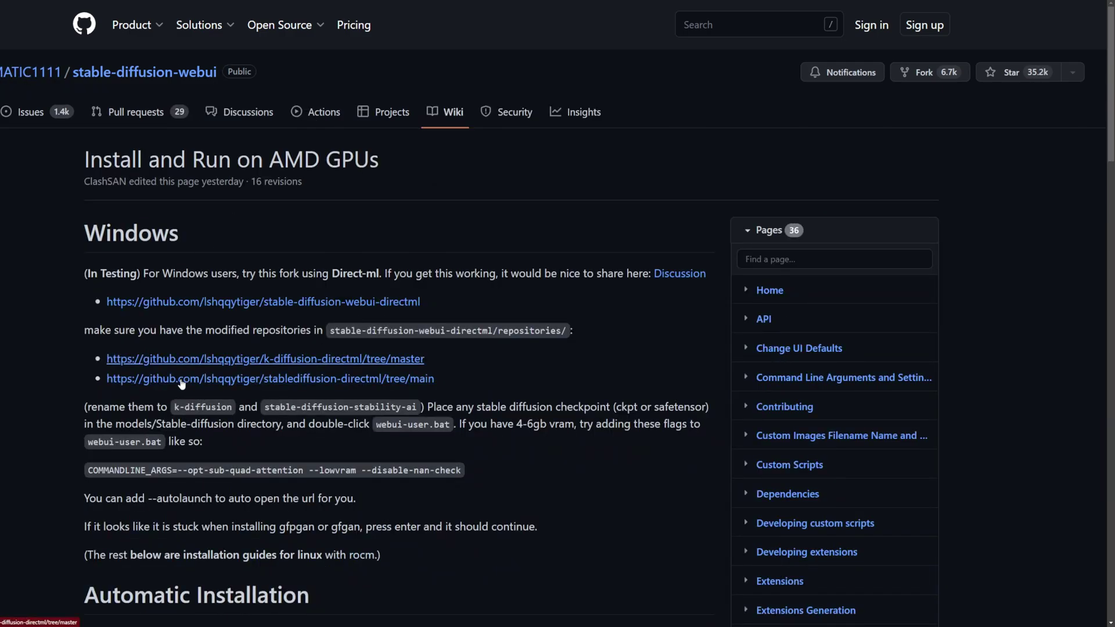
left_click(186, 360)
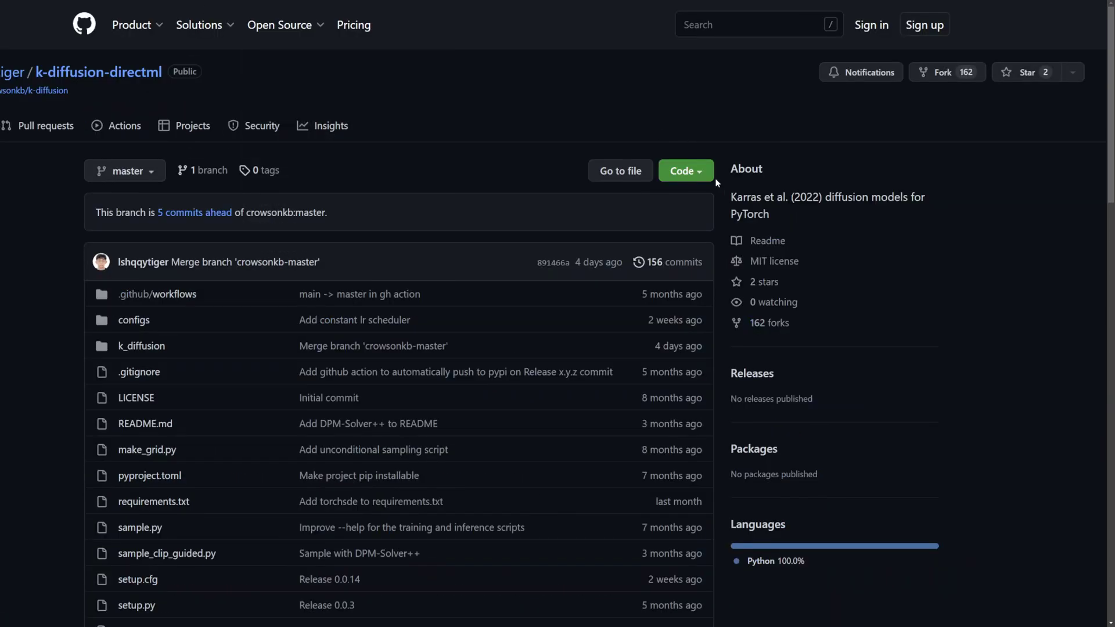
left_click(695, 172)
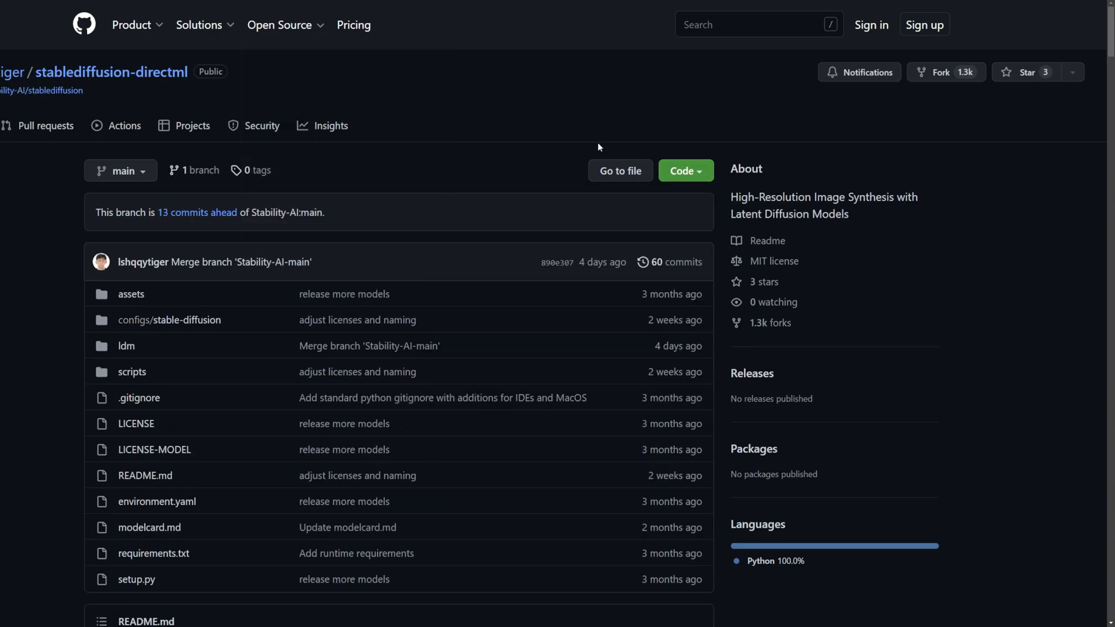
left_click(695, 174)
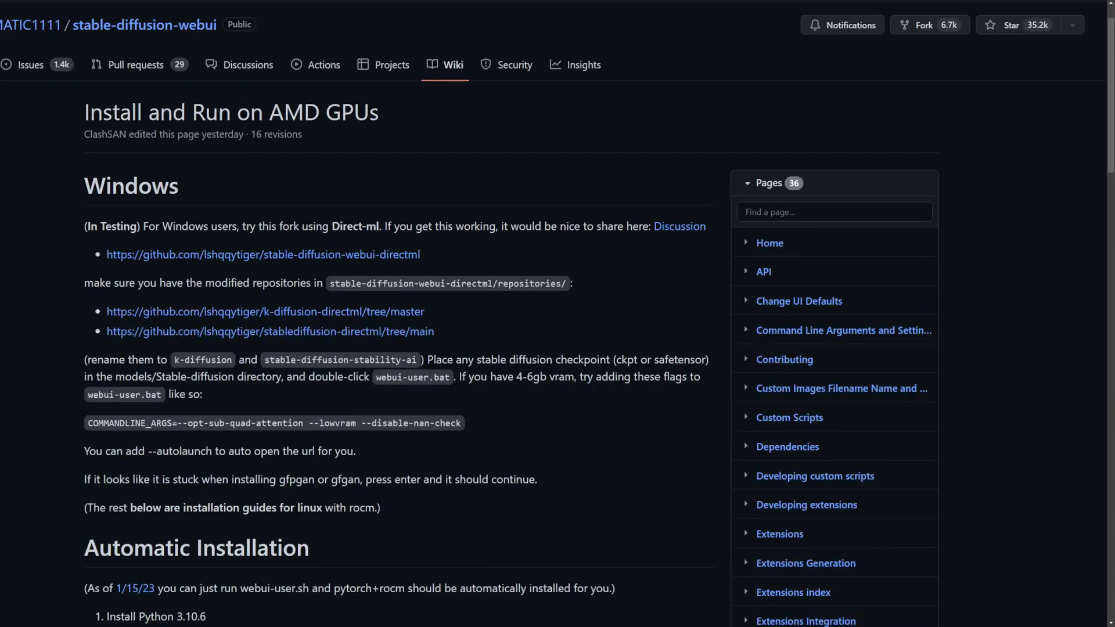
left_click_drag(87, 247, 463, 332)
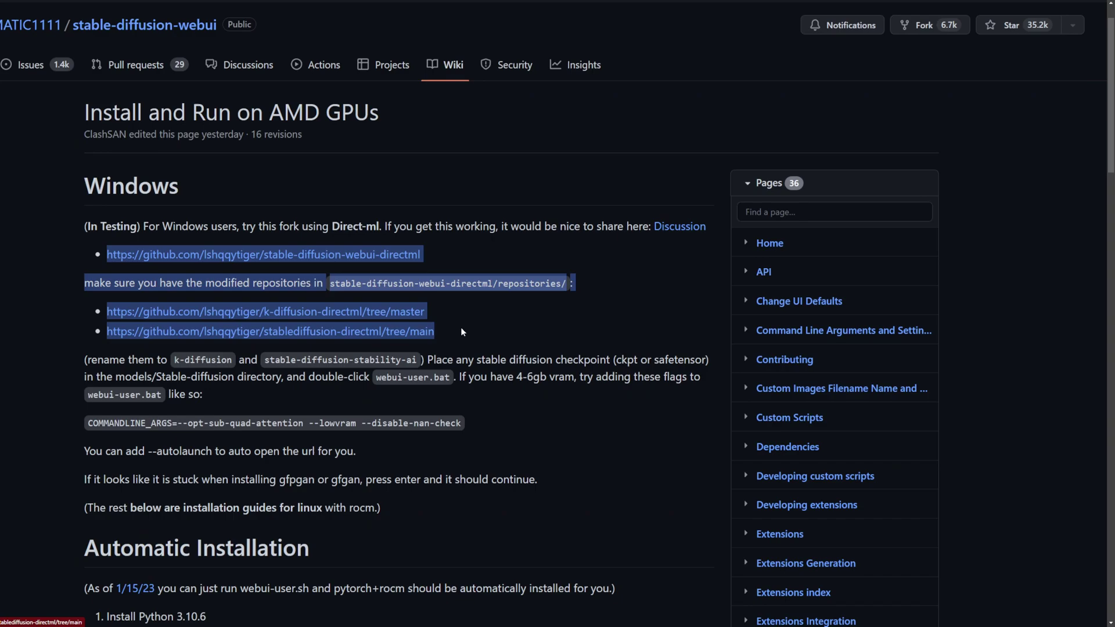
left_click(474, 332)
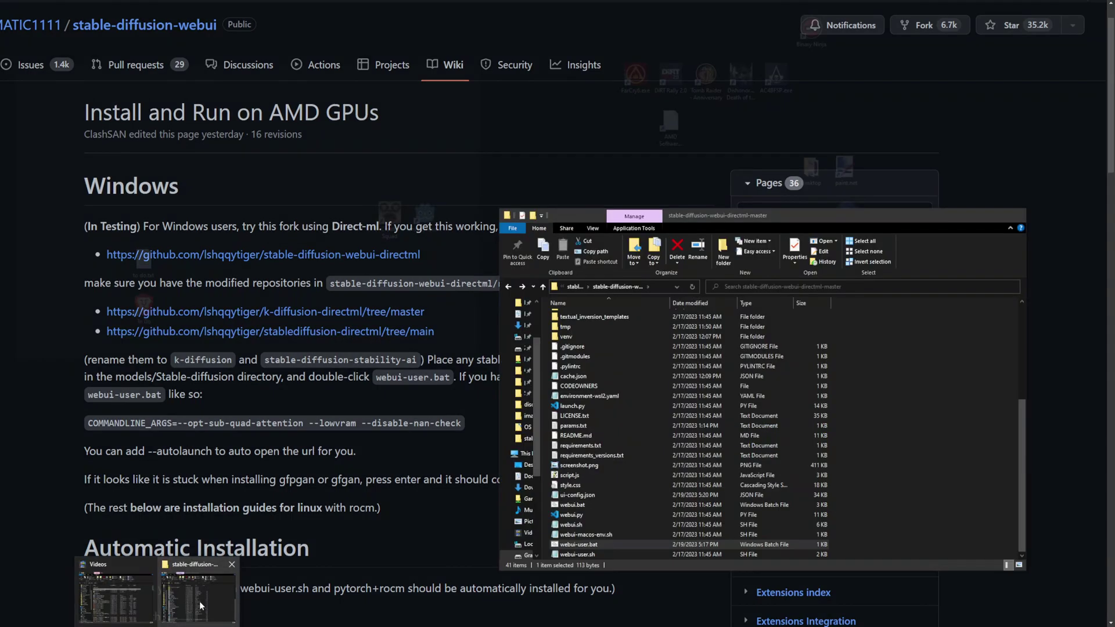
left_click(201, 606)
left_click(578, 286)
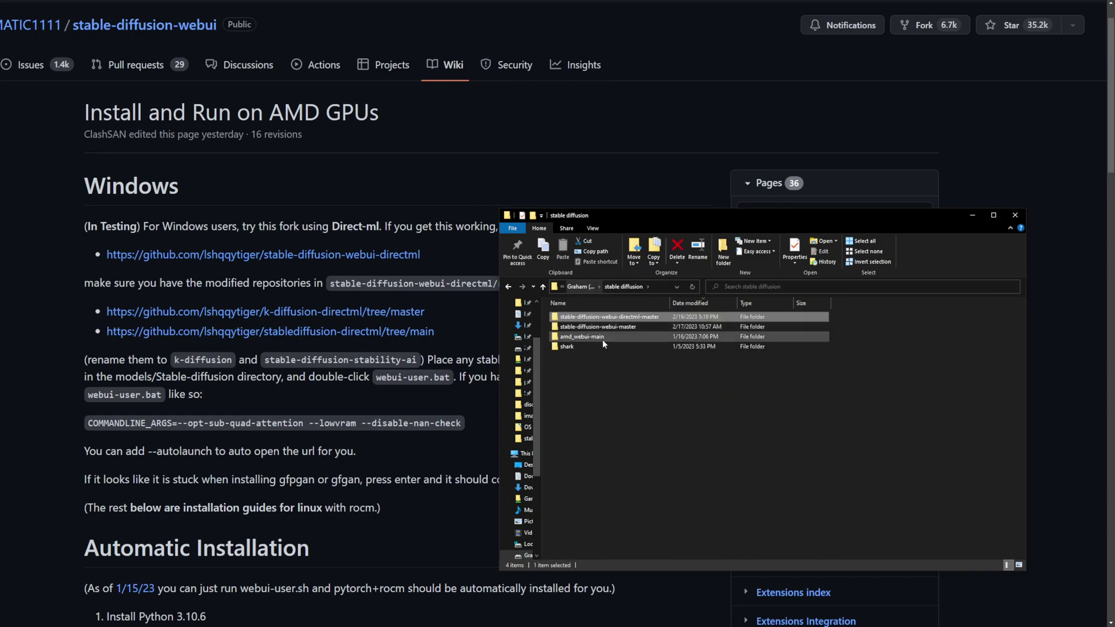
double_click(604, 317)
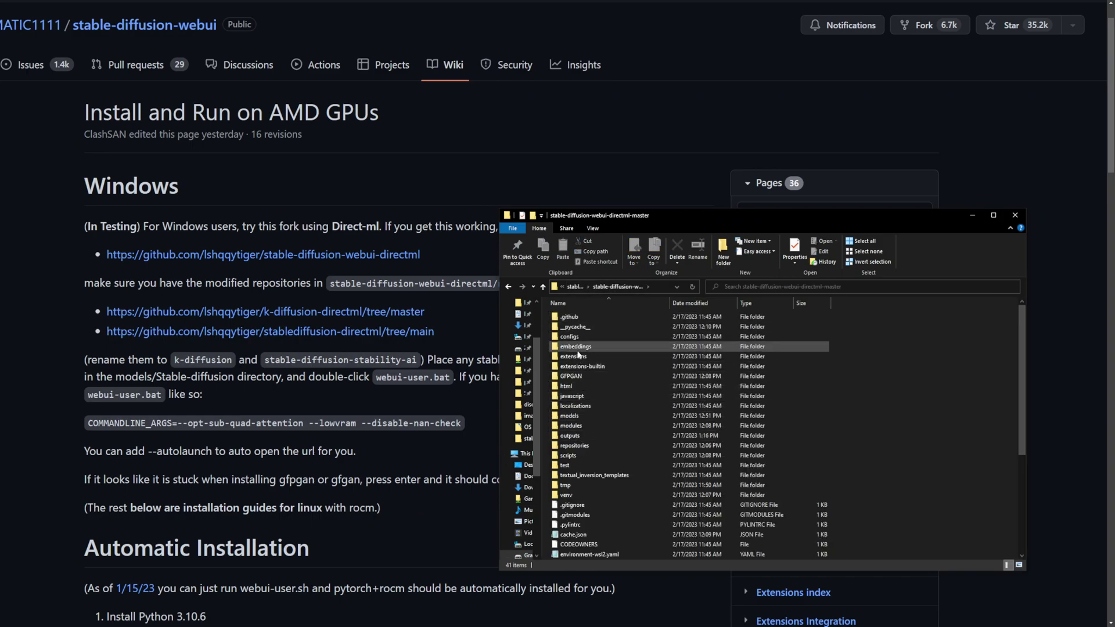
double_click(578, 355)
left_click(508, 286)
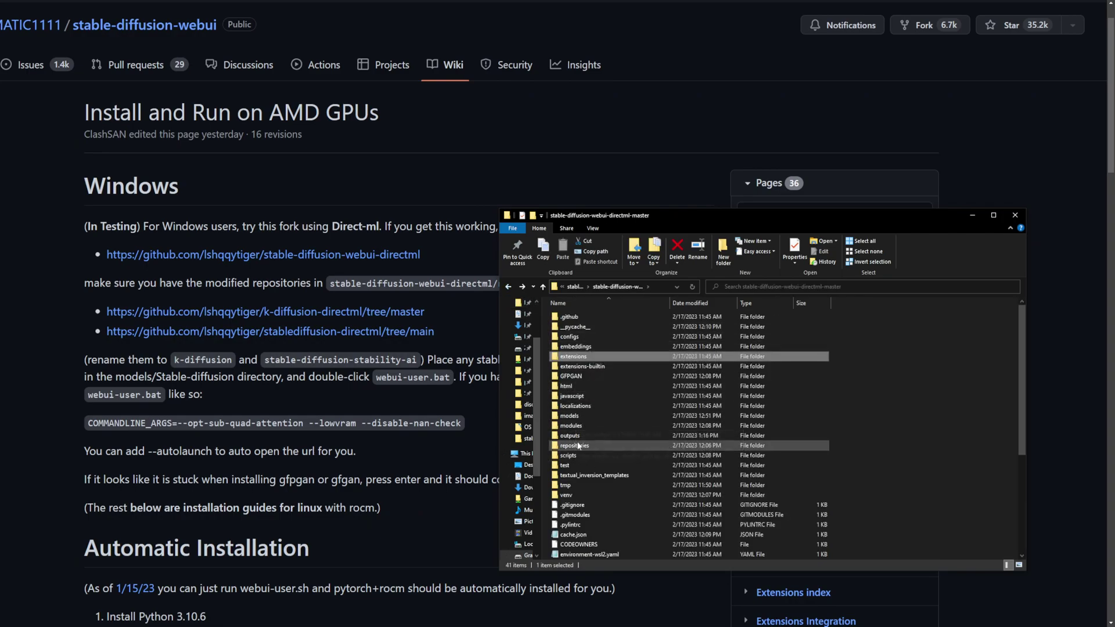
double_click(578, 446)
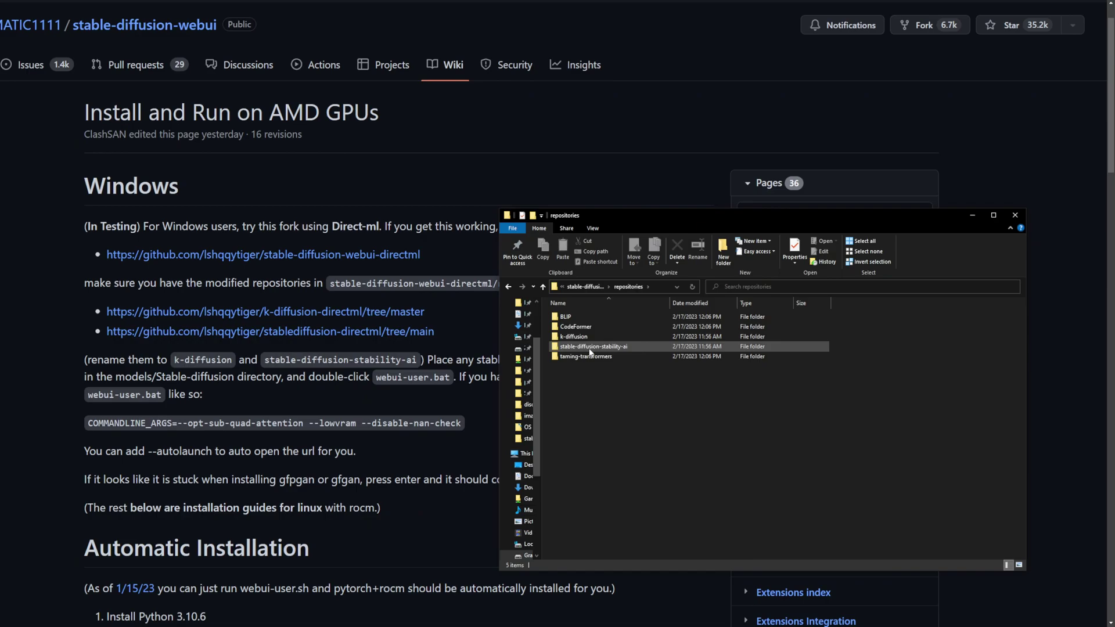
mouse_move(611, 351)
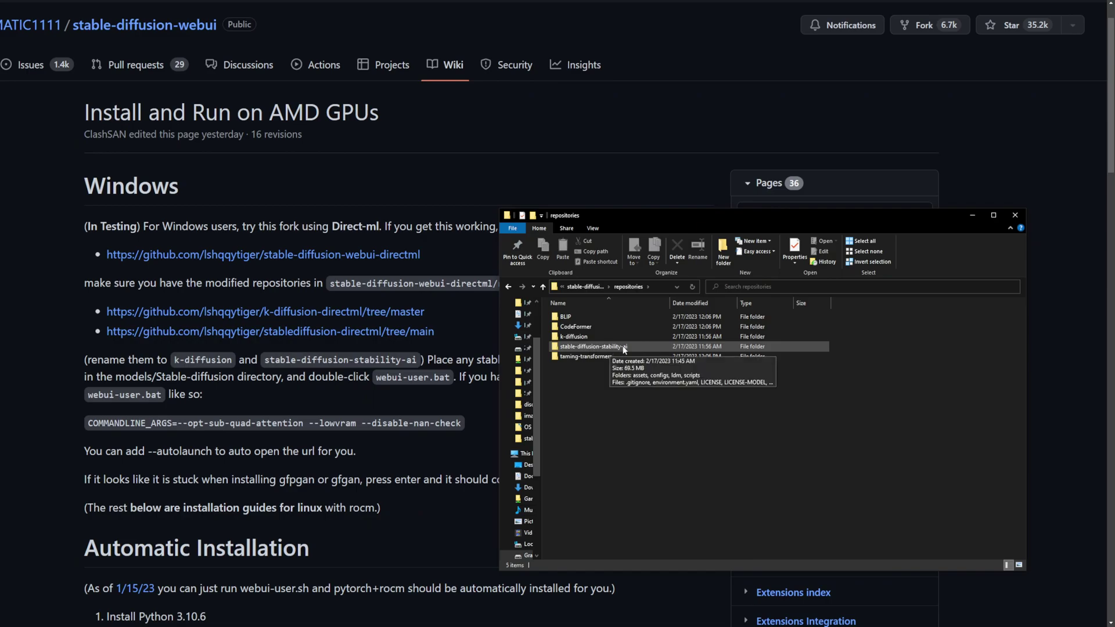
left_click(614, 349)
key("Up")
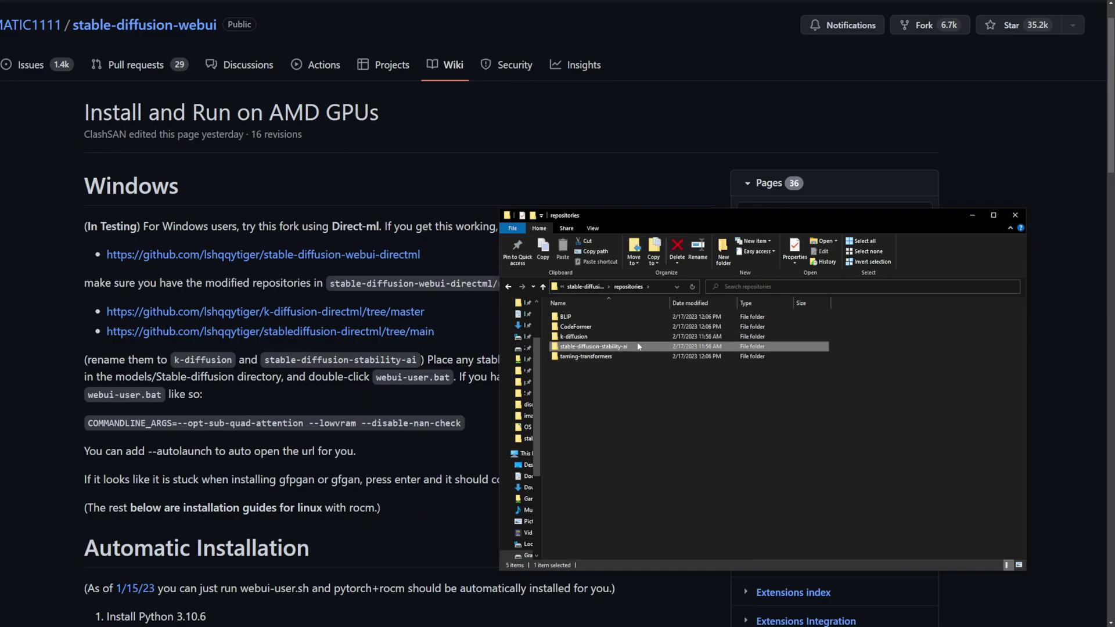
left_click(629, 376)
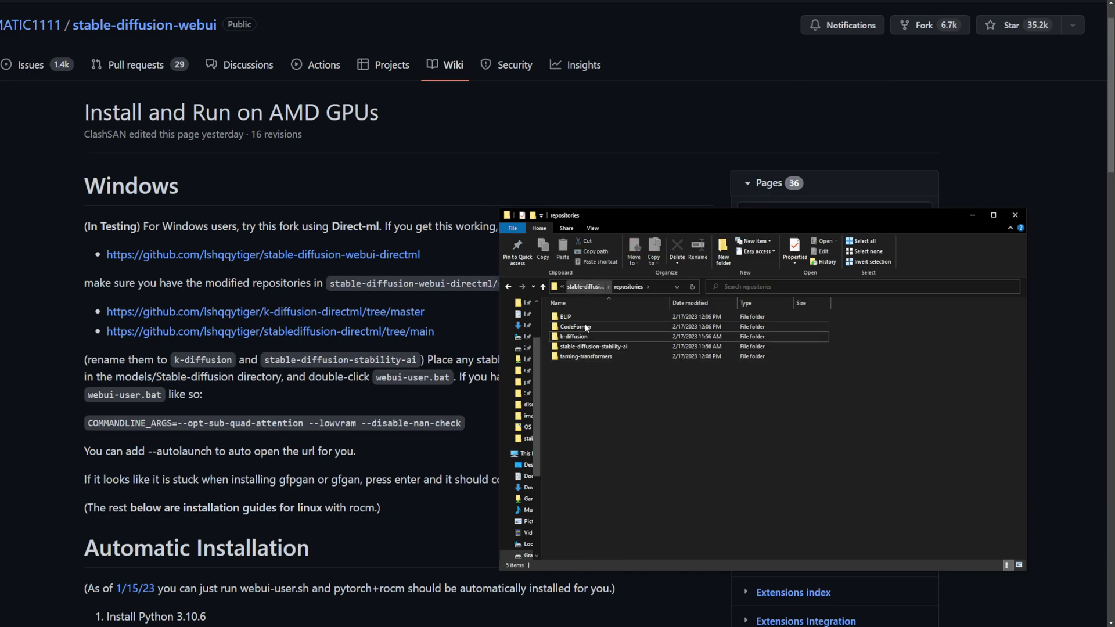
left_click(597, 347)
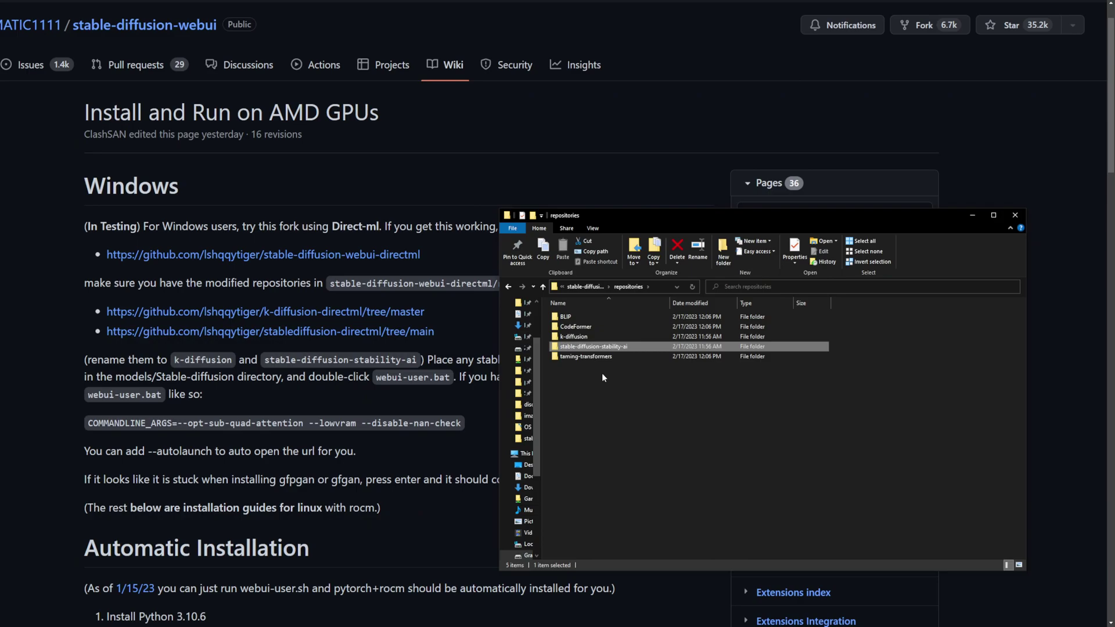
left_click(604, 378)
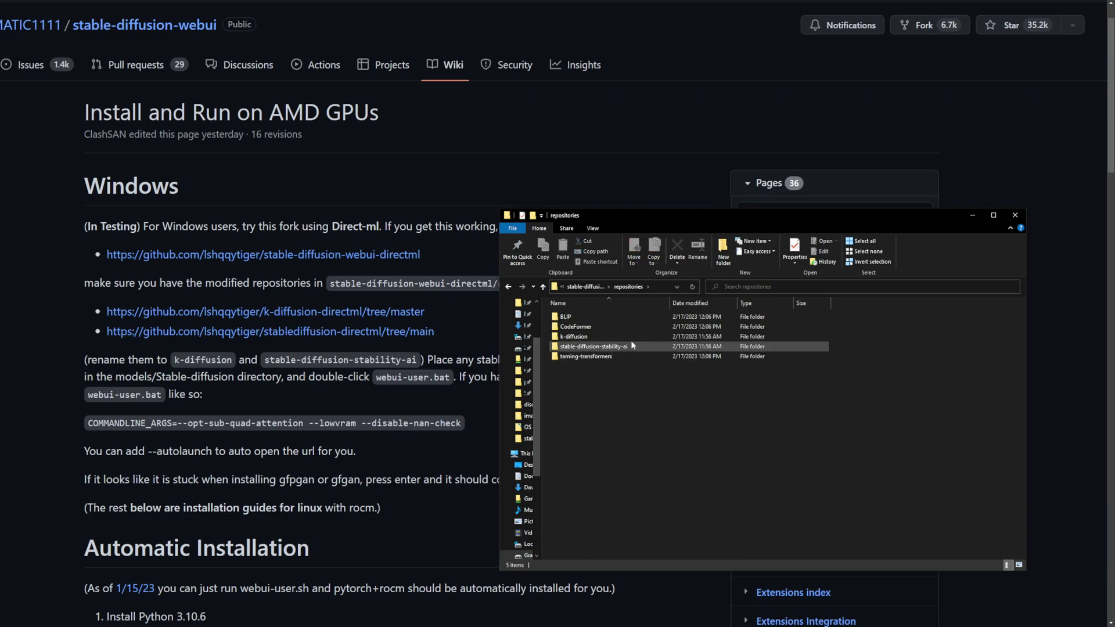
left_click(585, 287)
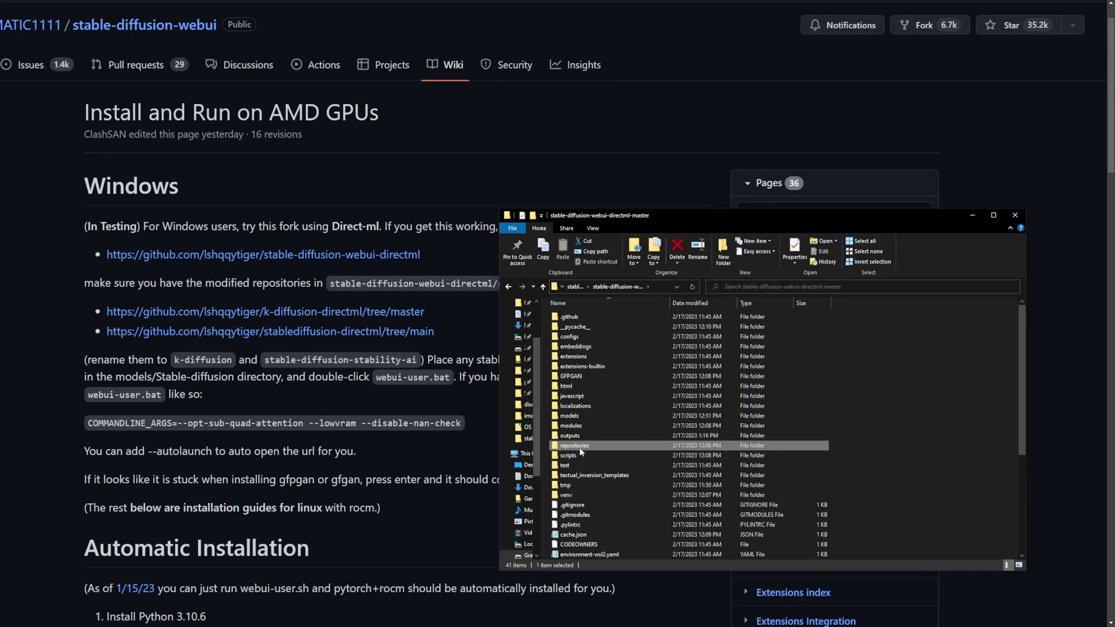
left_click(572, 285)
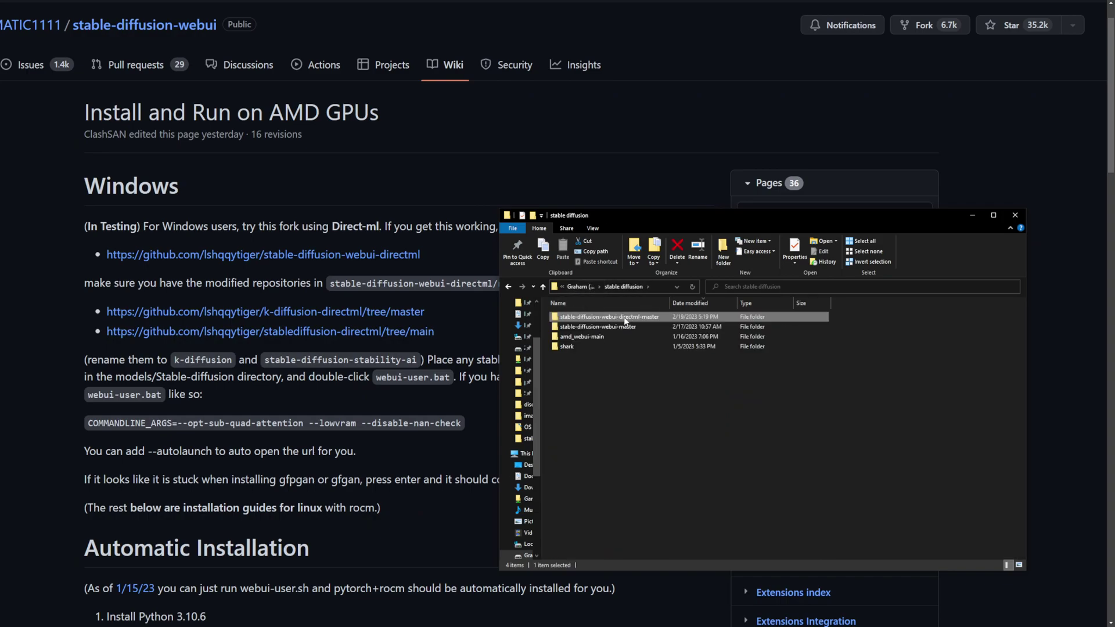
double_click(625, 321)
double_click(578, 447)
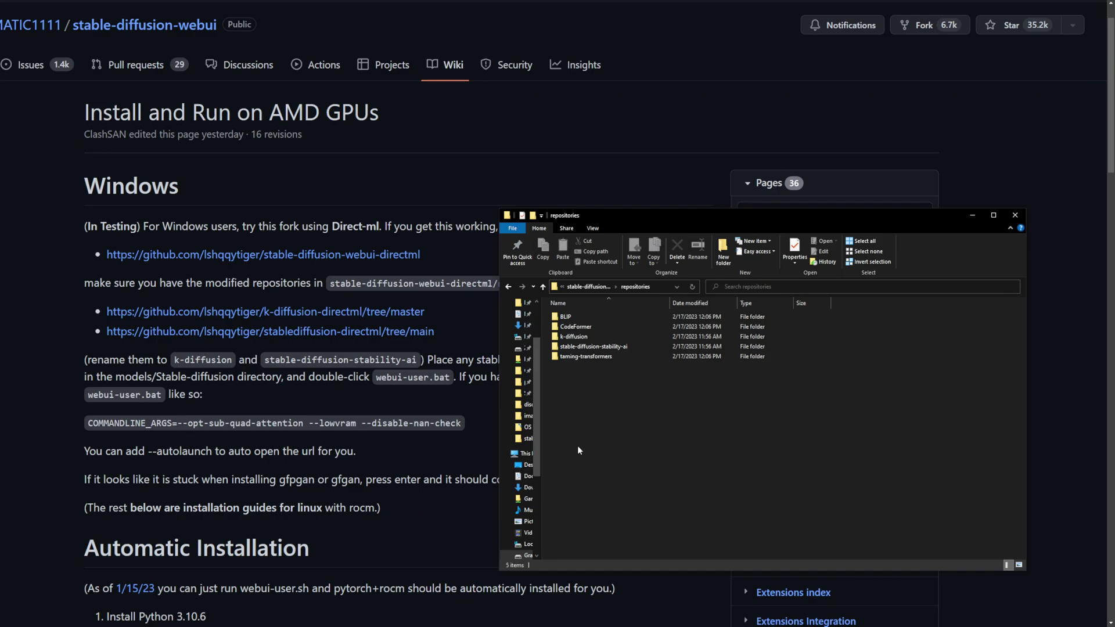
left_click(587, 338)
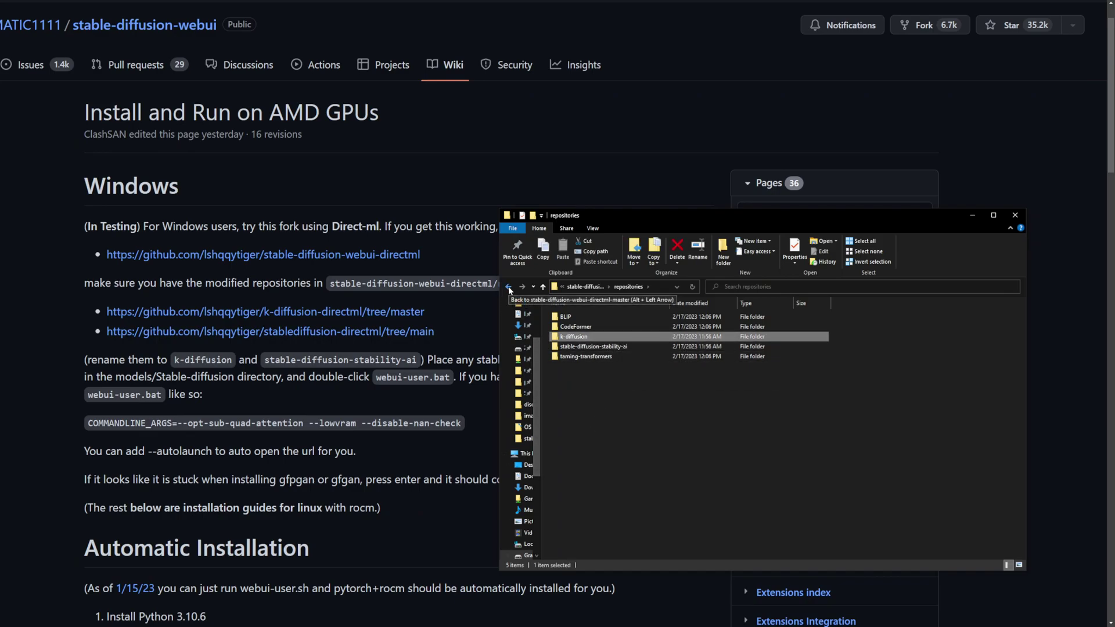
left_click(505, 287)
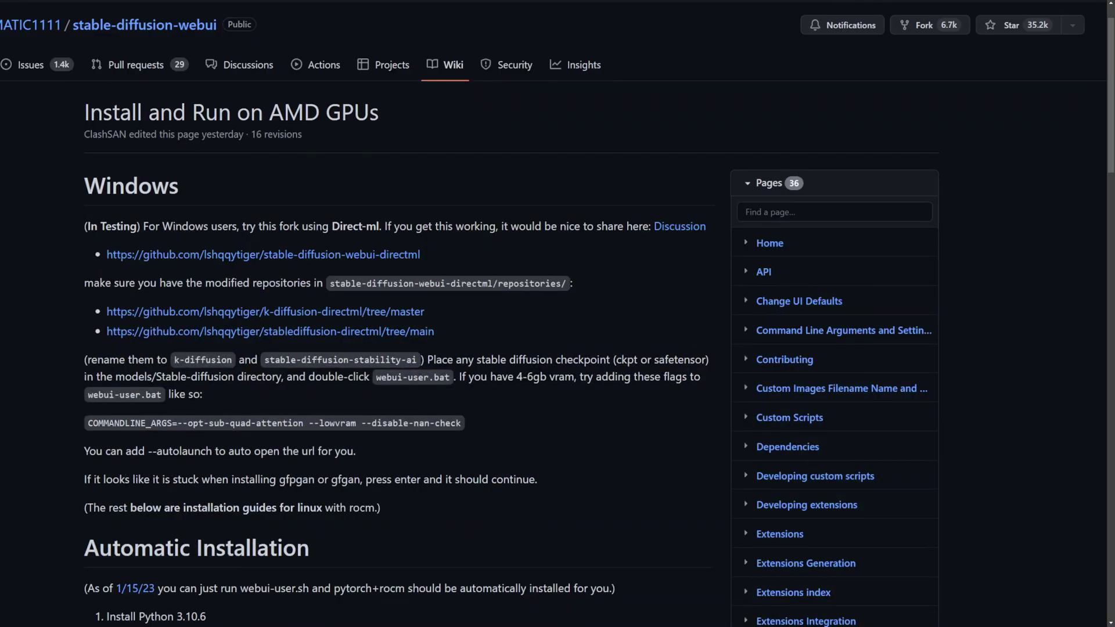
Confirm the sd-v1-4.ckpt checkpoint is in models > Stable-diffusion
key("alt+Tab")
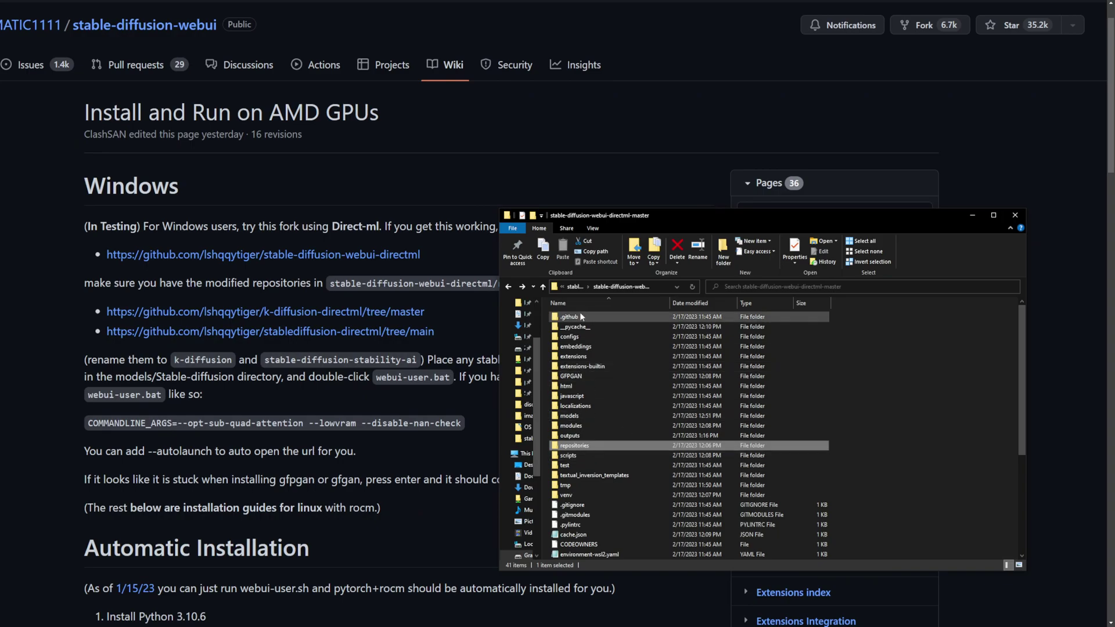
double_click(579, 416)
left_click(508, 286)
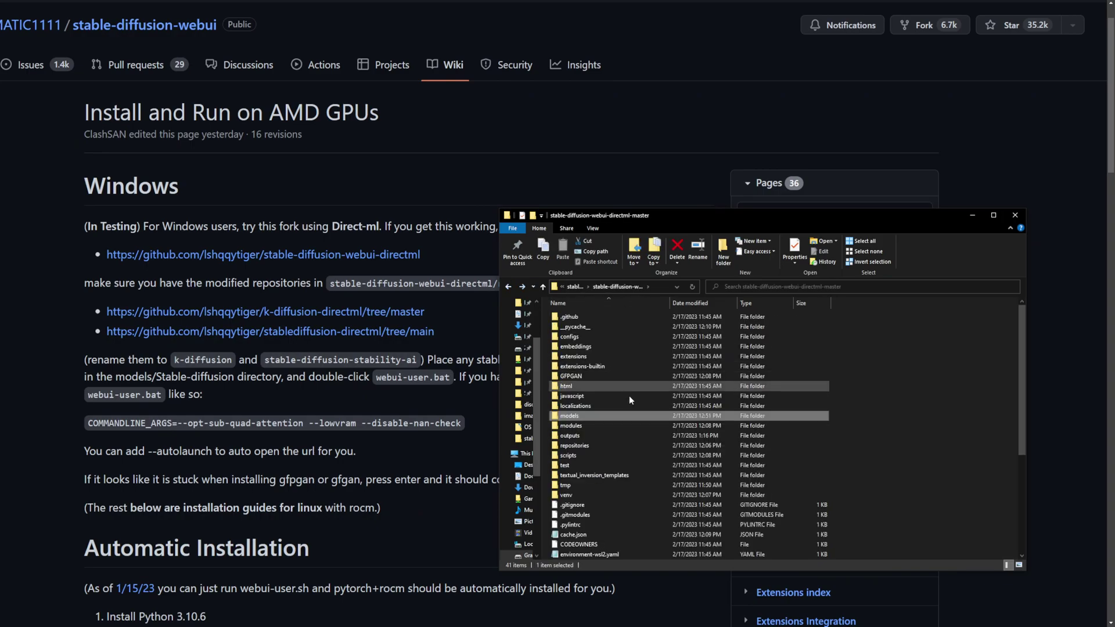
double_click(572, 416)
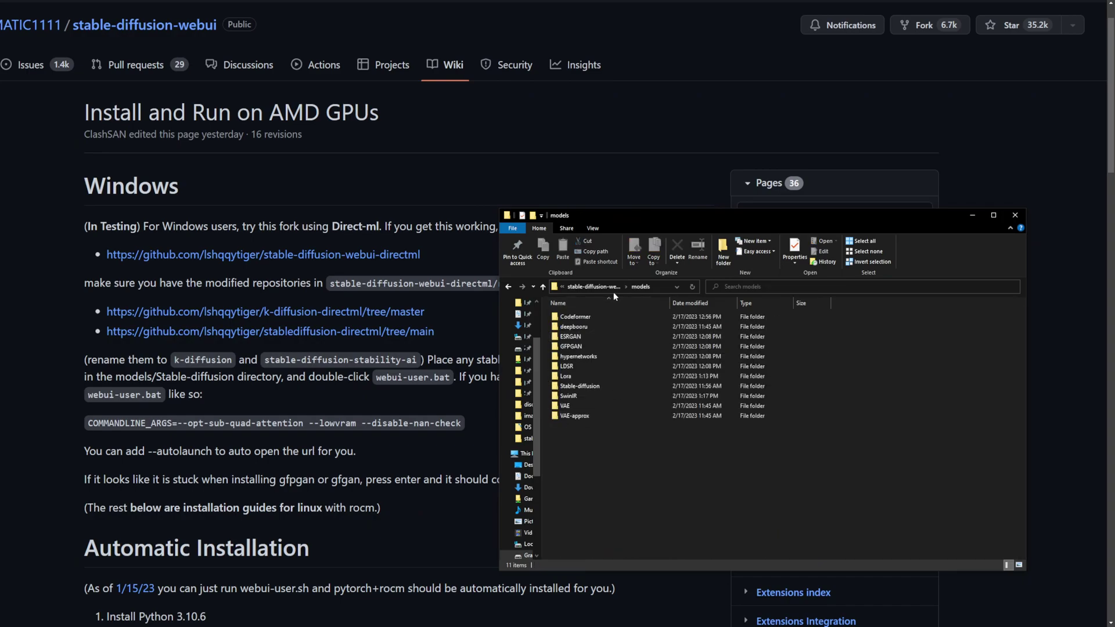
double_click(583, 391)
left_click(579, 328)
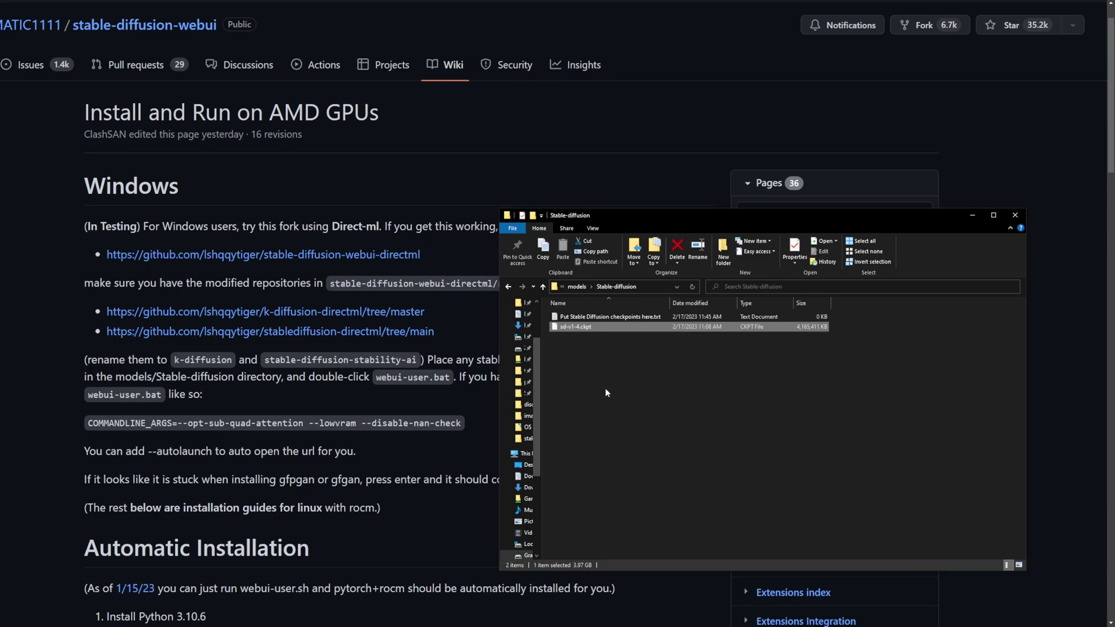
left_click(509, 287)
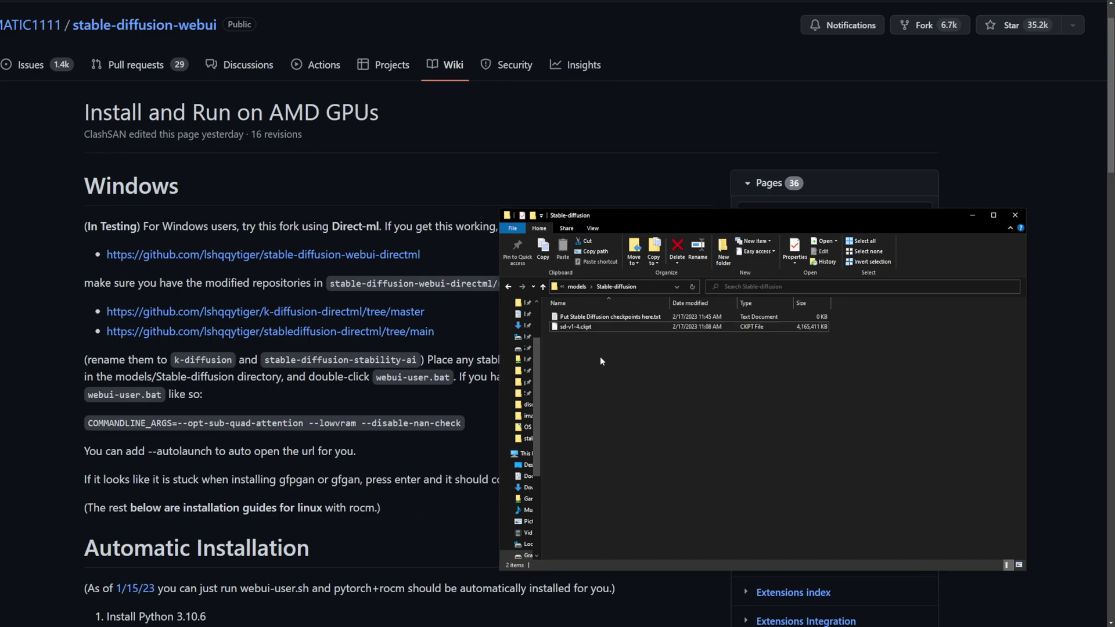
Back in the main webui folder, run webui-user.bat to start the web UI
left_click(509, 287)
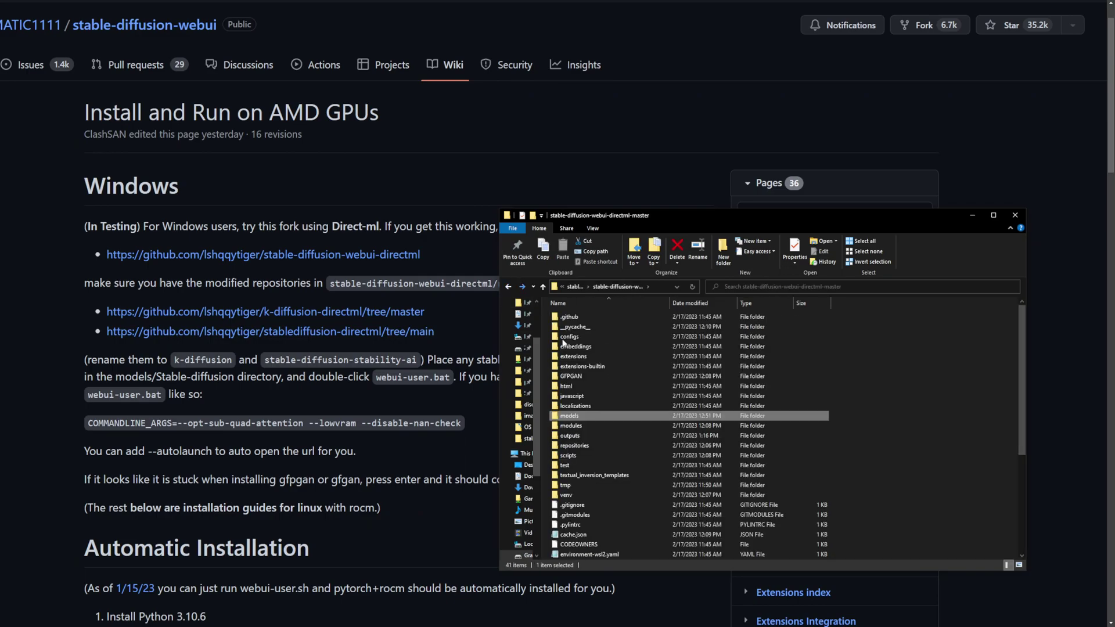
scroll(579, 442, "down", 5)
left_click(577, 546)
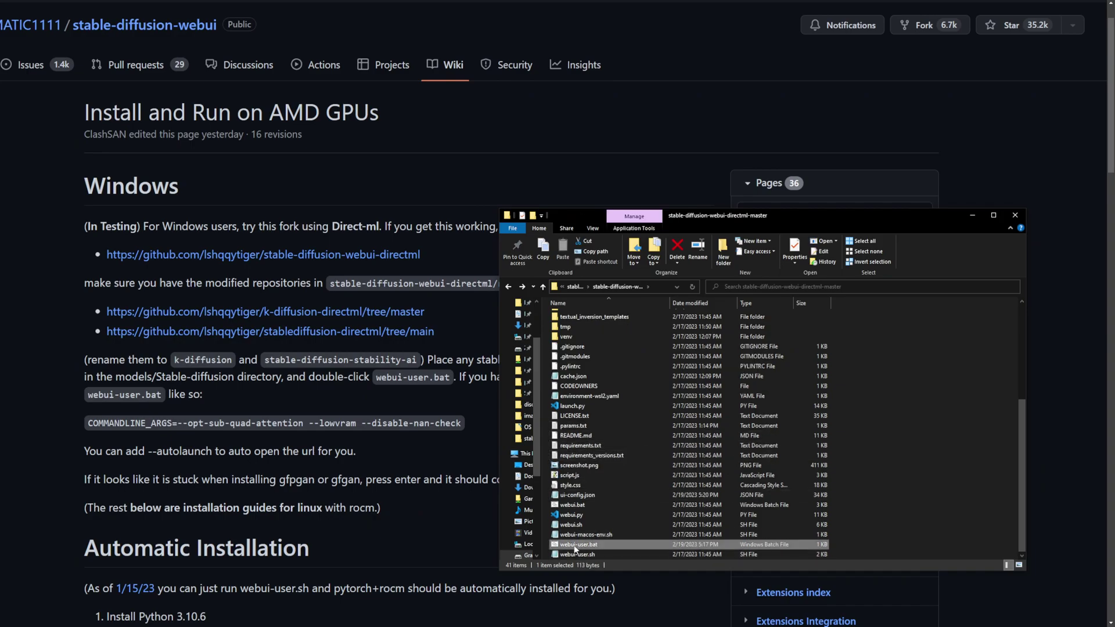
double_click(575, 545)
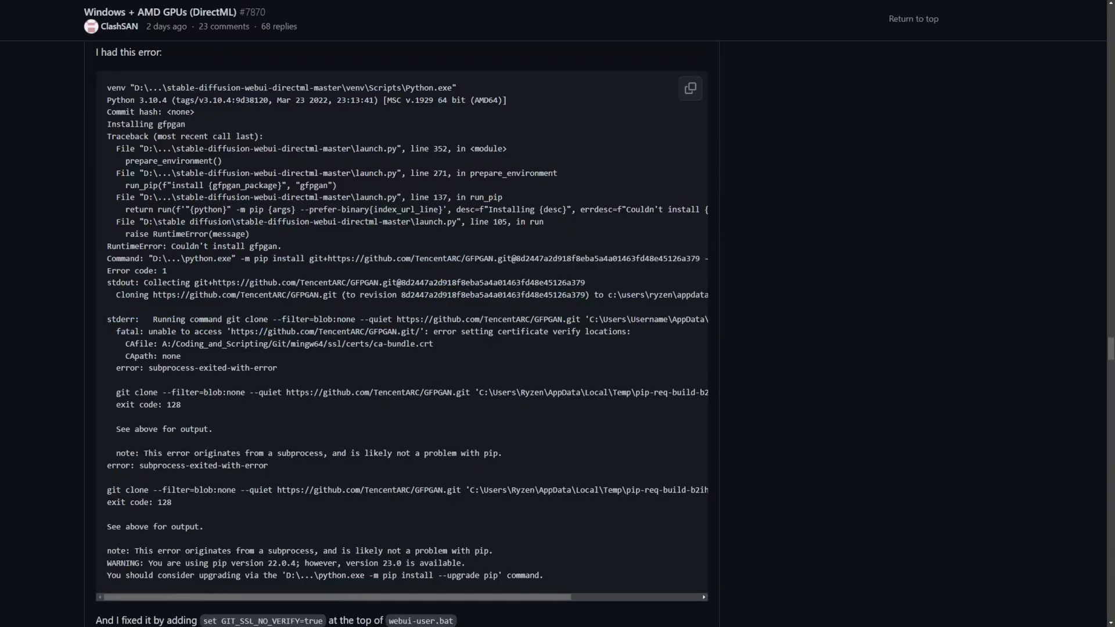
Select the 'set GIT_SSL_NO_VERIFY=true' fix below the gfpgan install error
left_click_drag(104, 82, 548, 581)
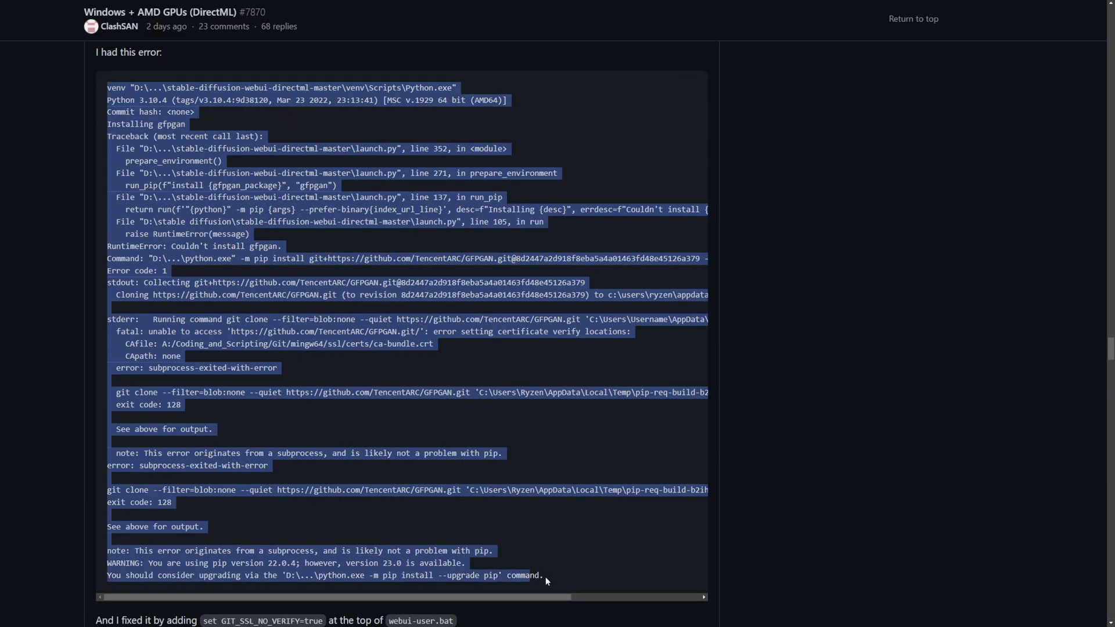
left_click(215, 309)
left_click_drag(172, 247, 297, 247)
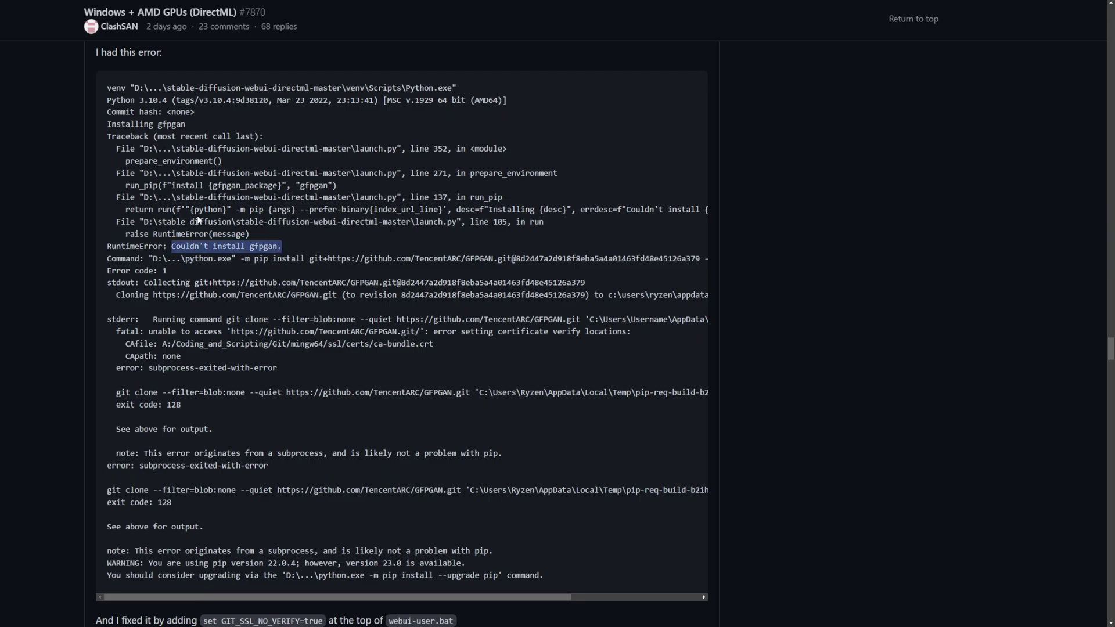
scroll(243, 447, "down", 2)
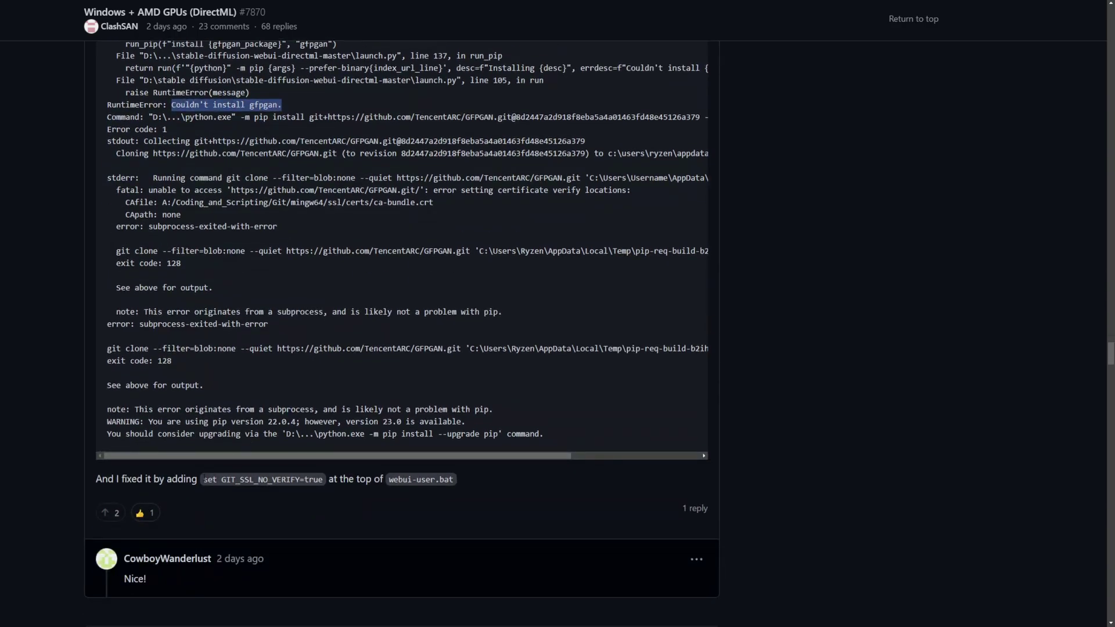
left_click_drag(204, 479, 324, 479)
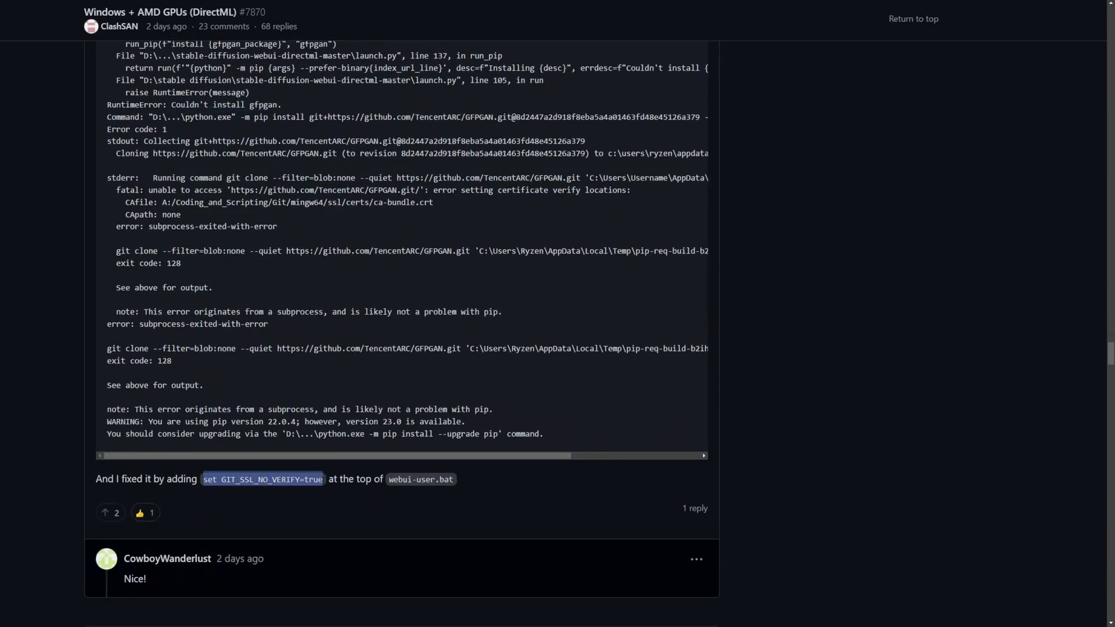
Edit webui-user.bat in Notepad so line 3 reads set GIT_SSL_NO_VERIFY=true, then save and close
left_click(231, 598)
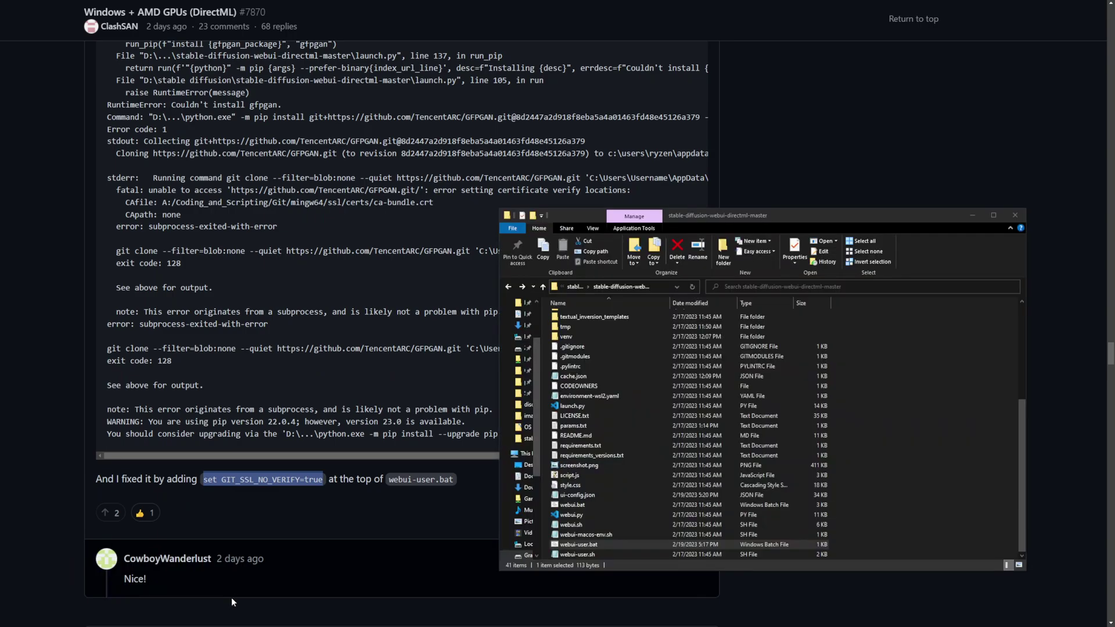
right_click(587, 545)
left_click(616, 337)
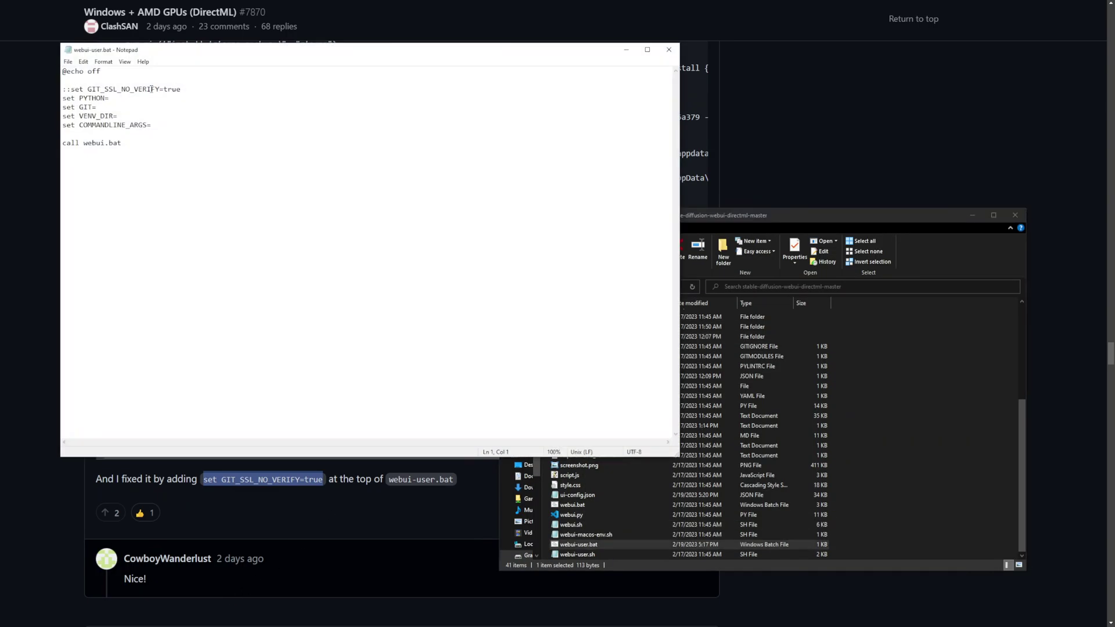
key("BackSpace")
key("BackSpace")
key("shift+End")
key("ctrl+c")
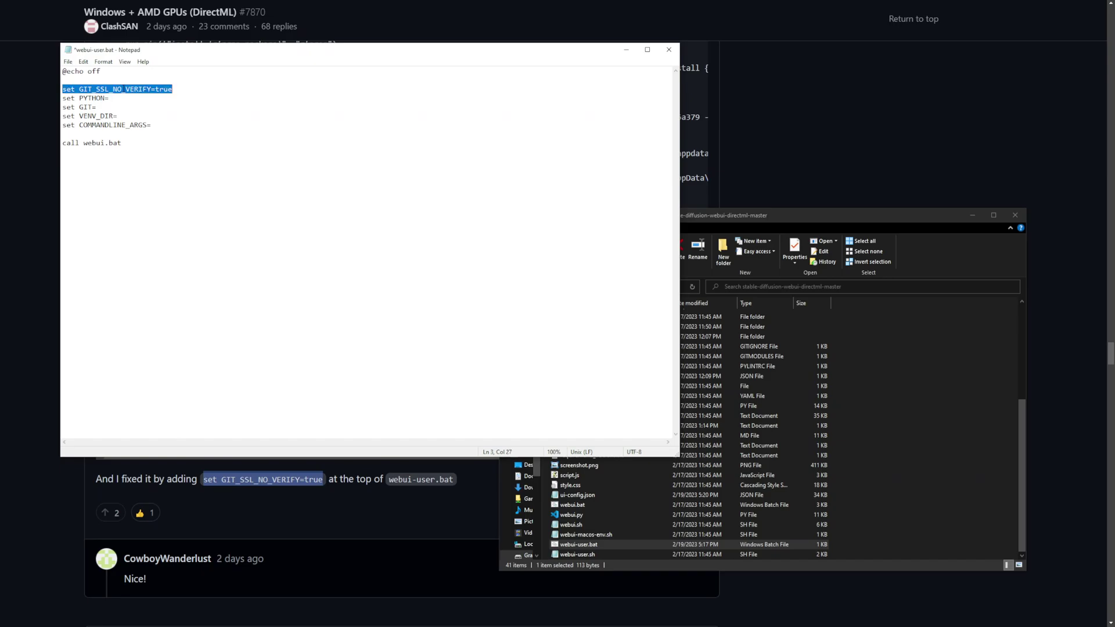
key("BackSpace")
key("ctrl+v")
key("ctrl+s")
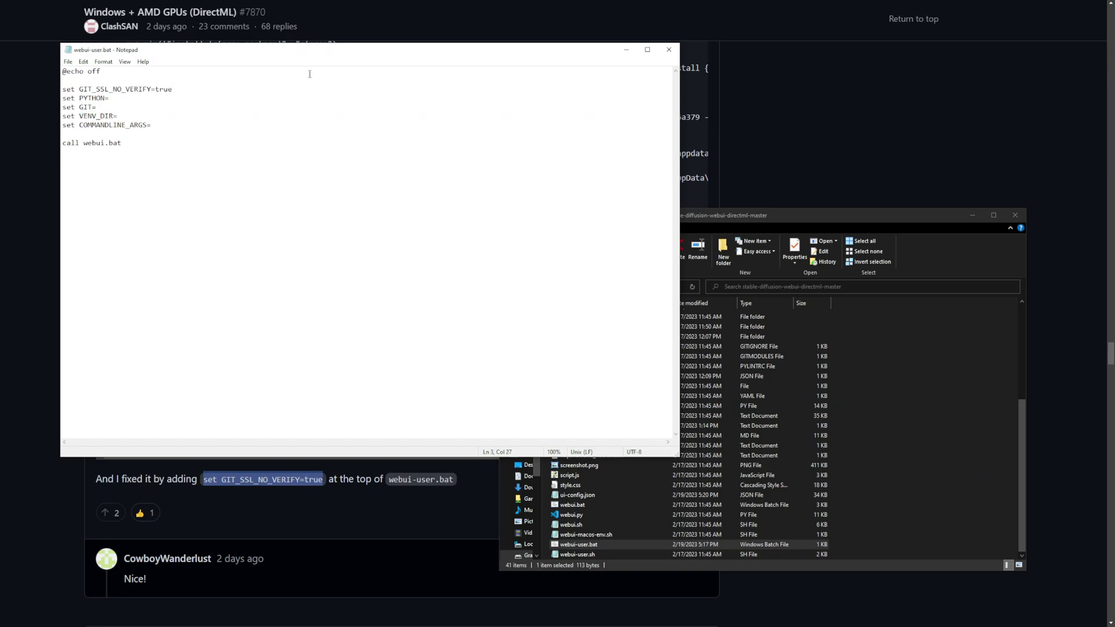
left_click(669, 51)
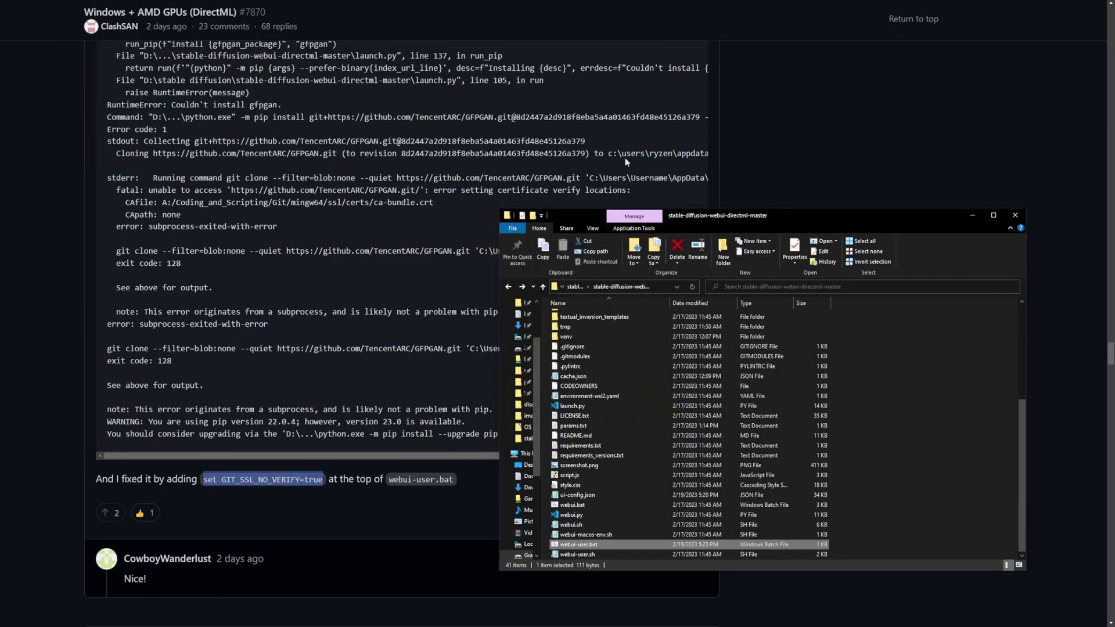
double_click(585, 548)
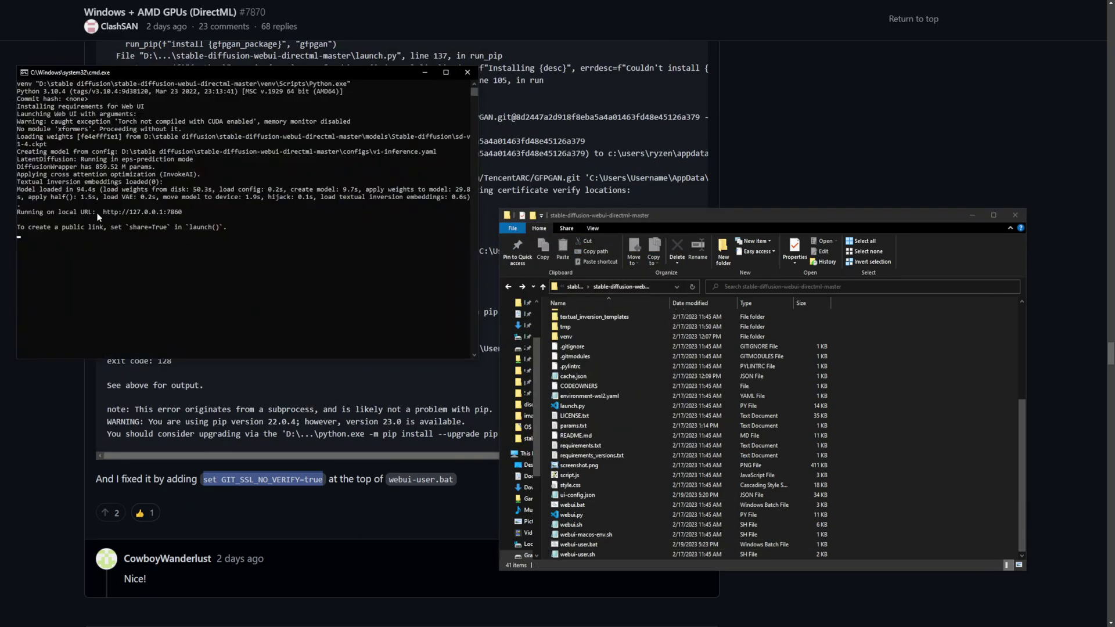
left_click_drag(105, 214, 179, 216)
key("ctrl+c")
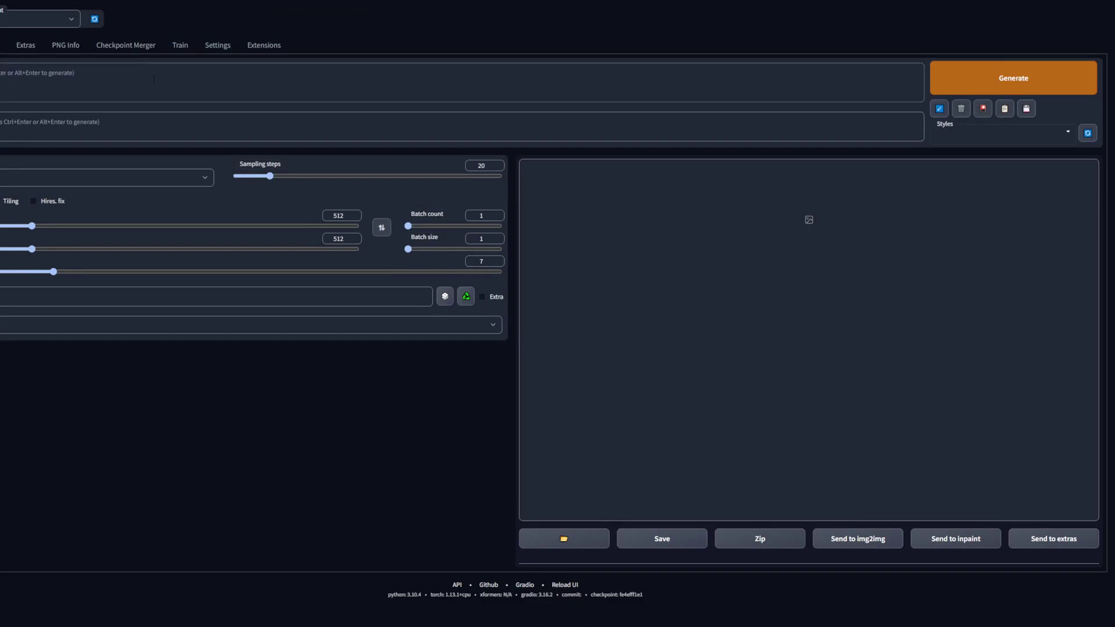
Enter a prompt and generate an image, moving the console aside to watch sampling progress
left_click(154, 79)
left_click(999, 78)
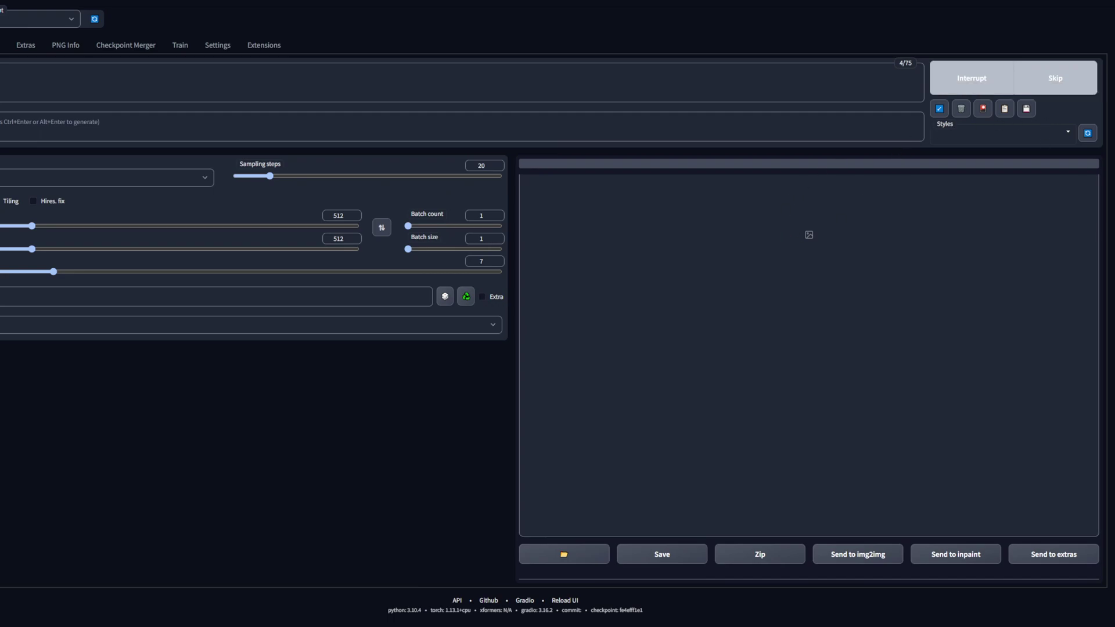
key("alt+Tab")
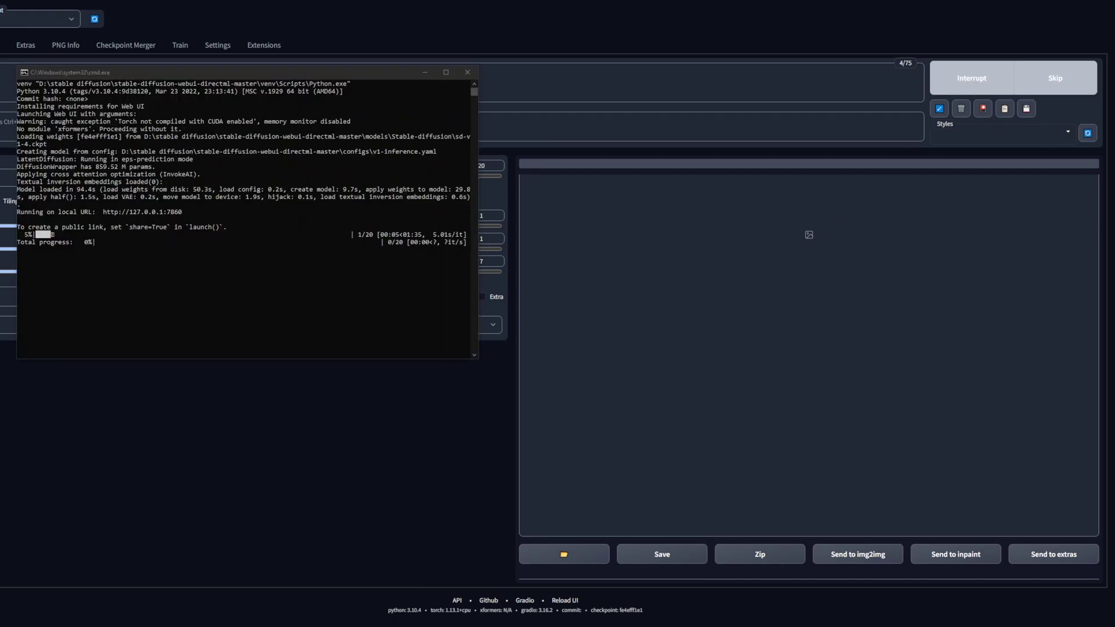
left_click_drag(277, 71, 305, 93)
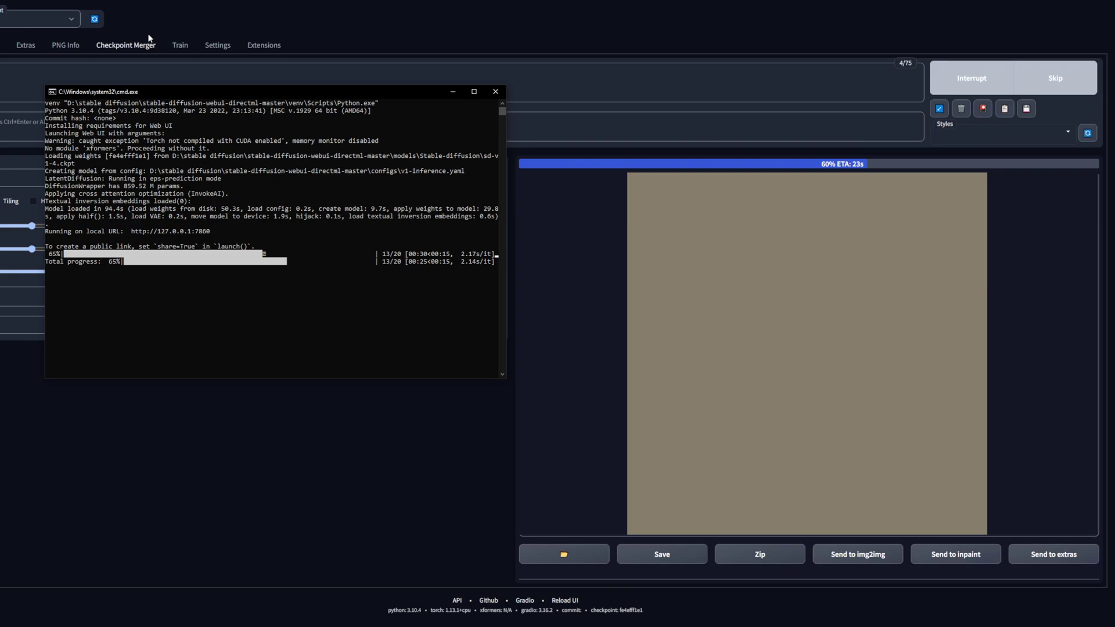
left_click(76, 83)
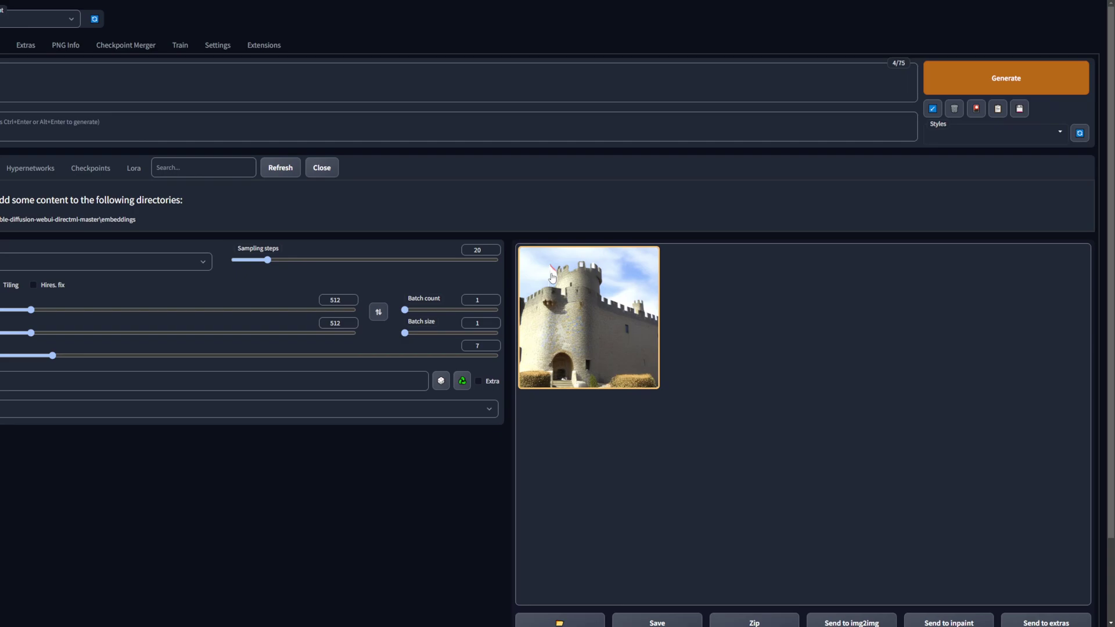
left_click(586, 305)
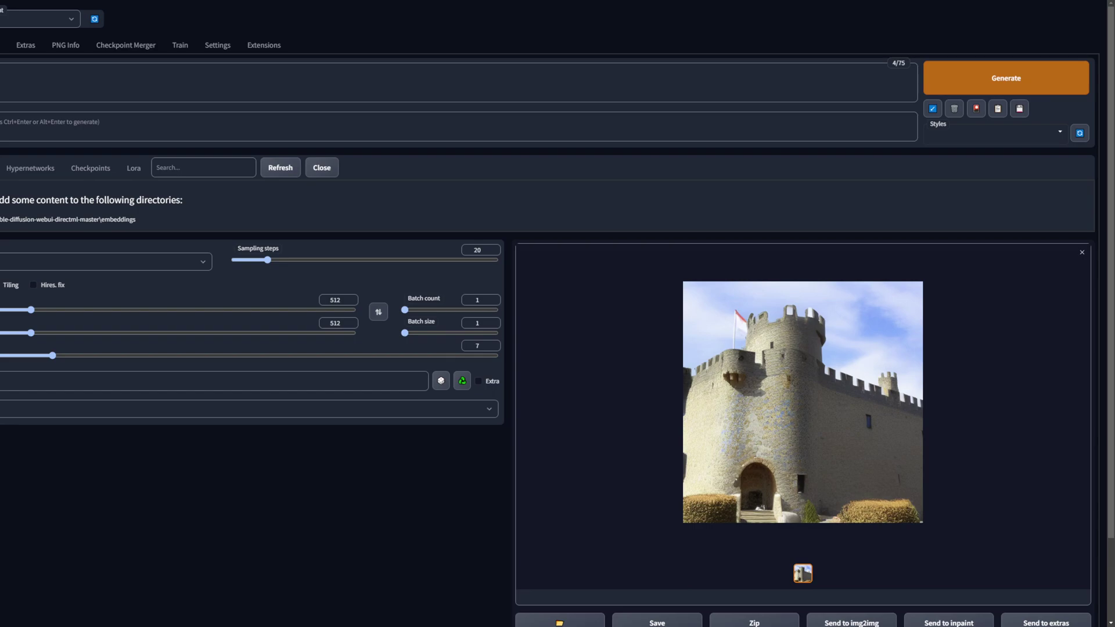
Open Civitai in a new tab and filter its models to LORA only in Safe browsing mode
key("ctrl+t")
type("cit")
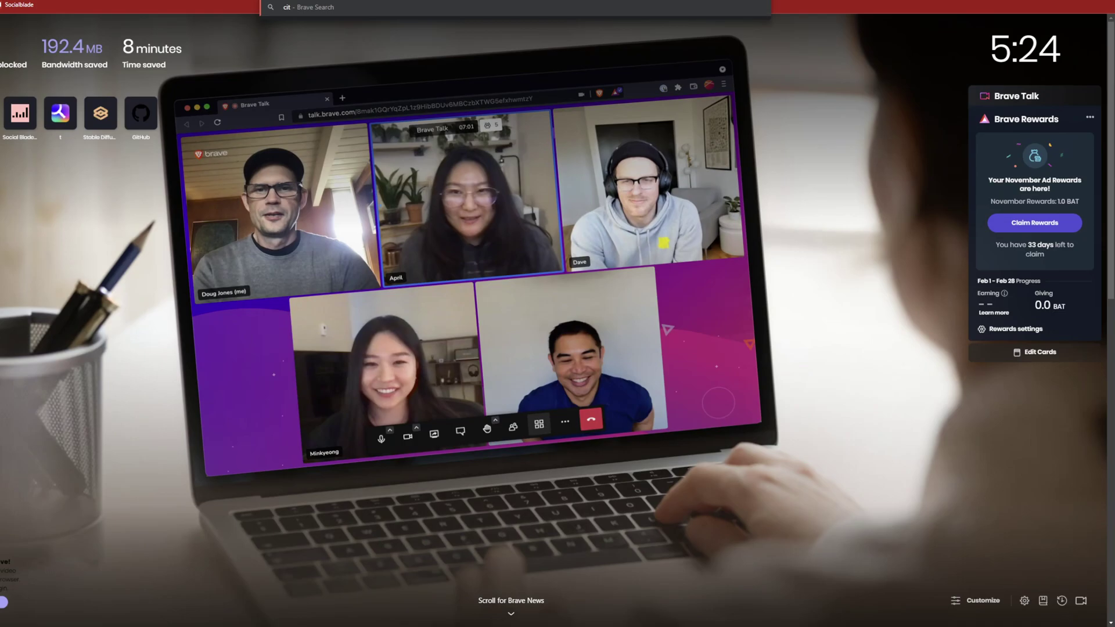
type("ita")
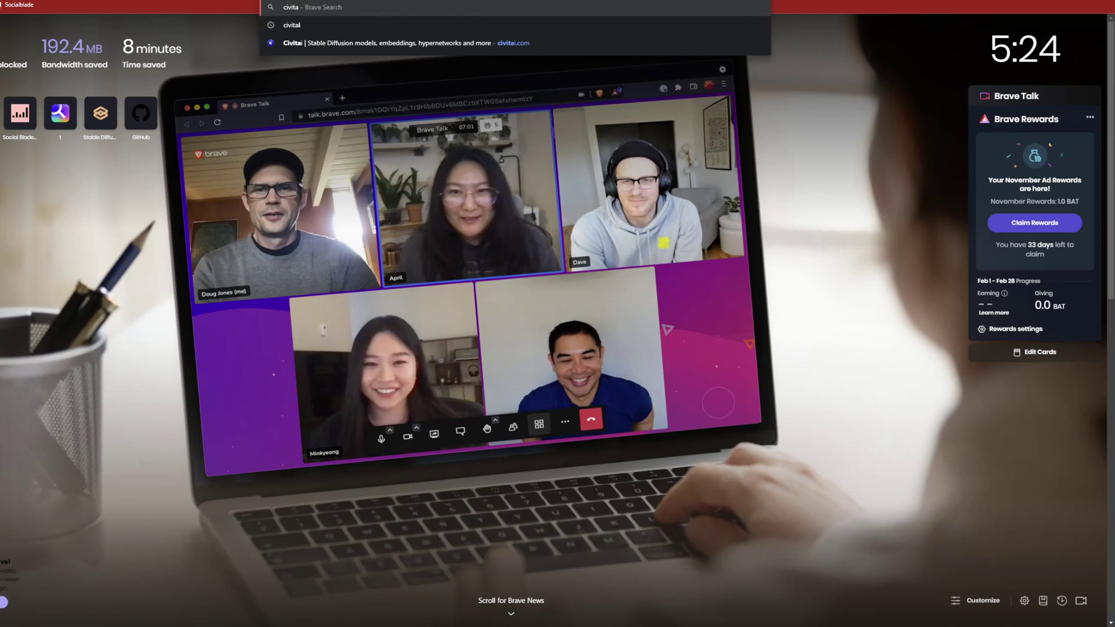
type("i")
key("Down")
key("Return")
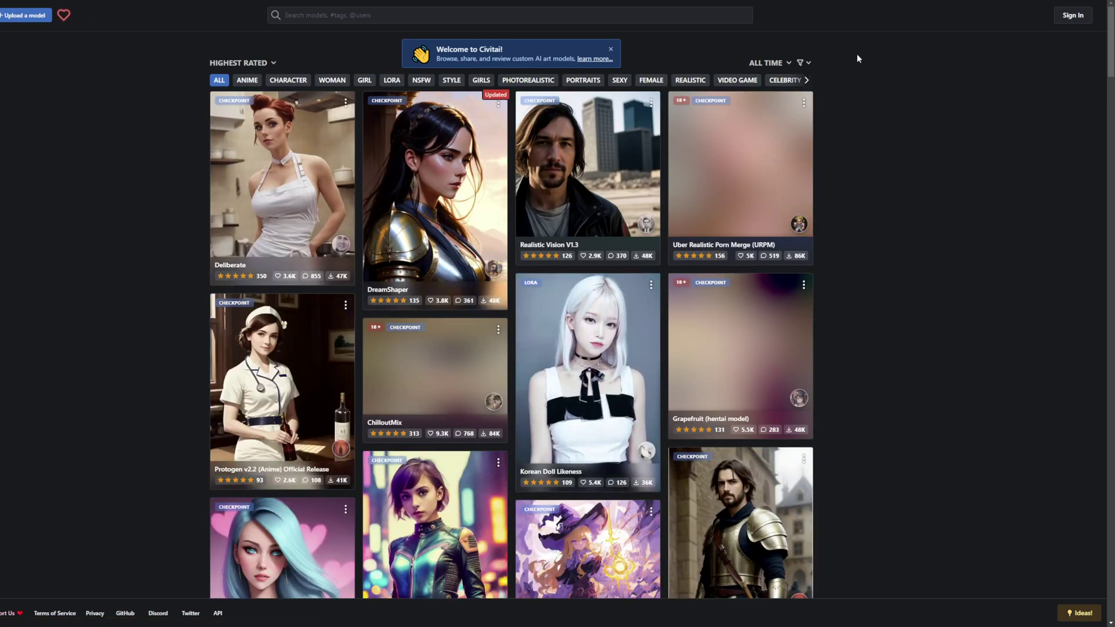
left_click(802, 66)
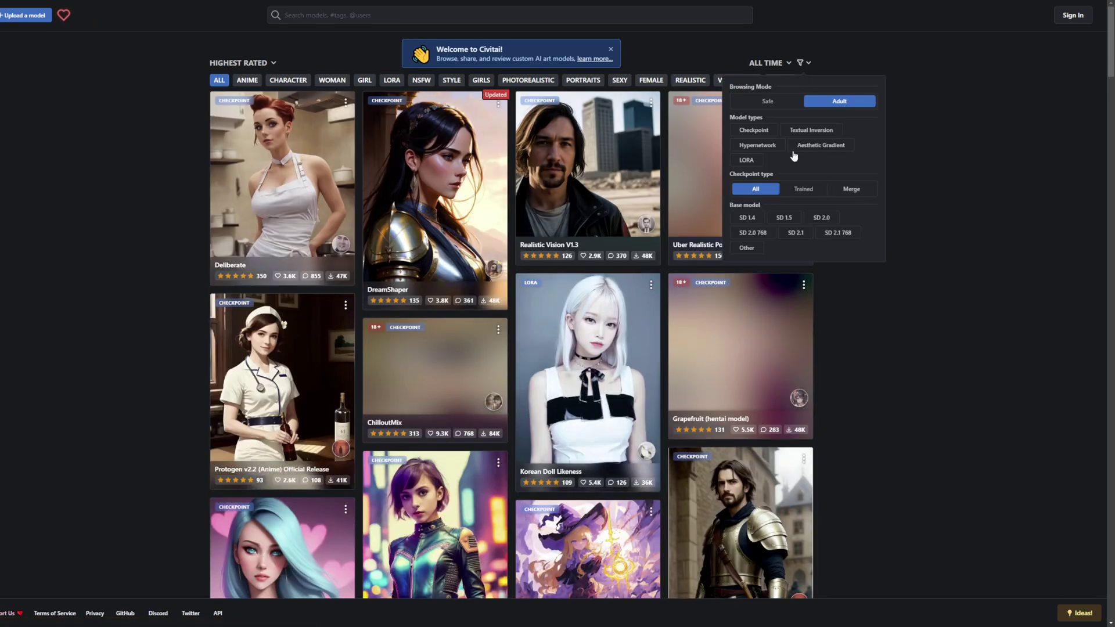
left_click(747, 159)
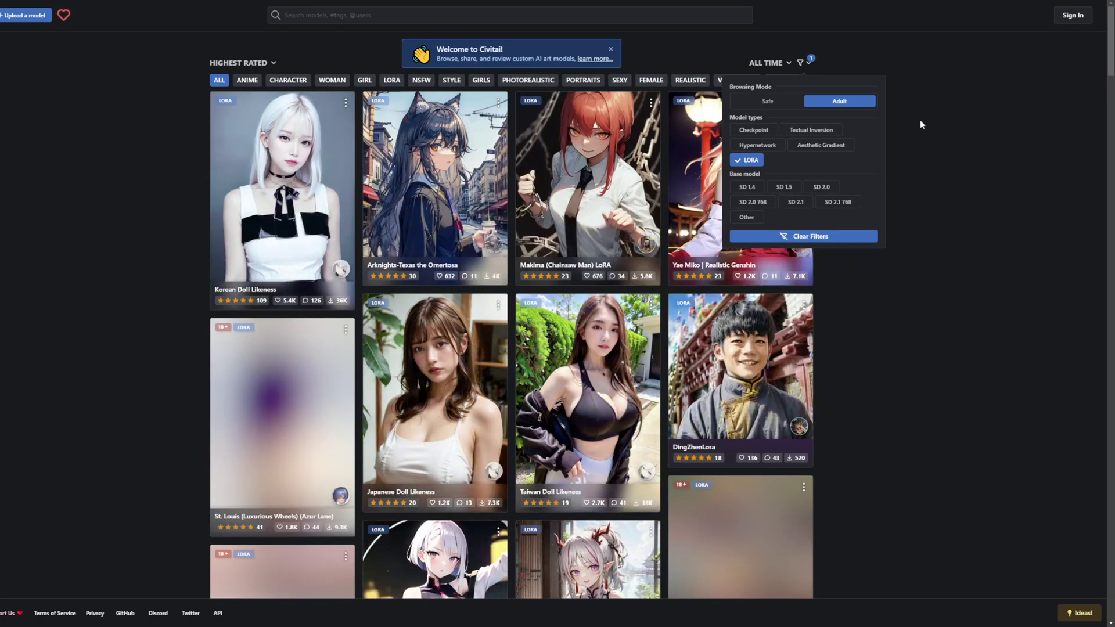
left_click(766, 103)
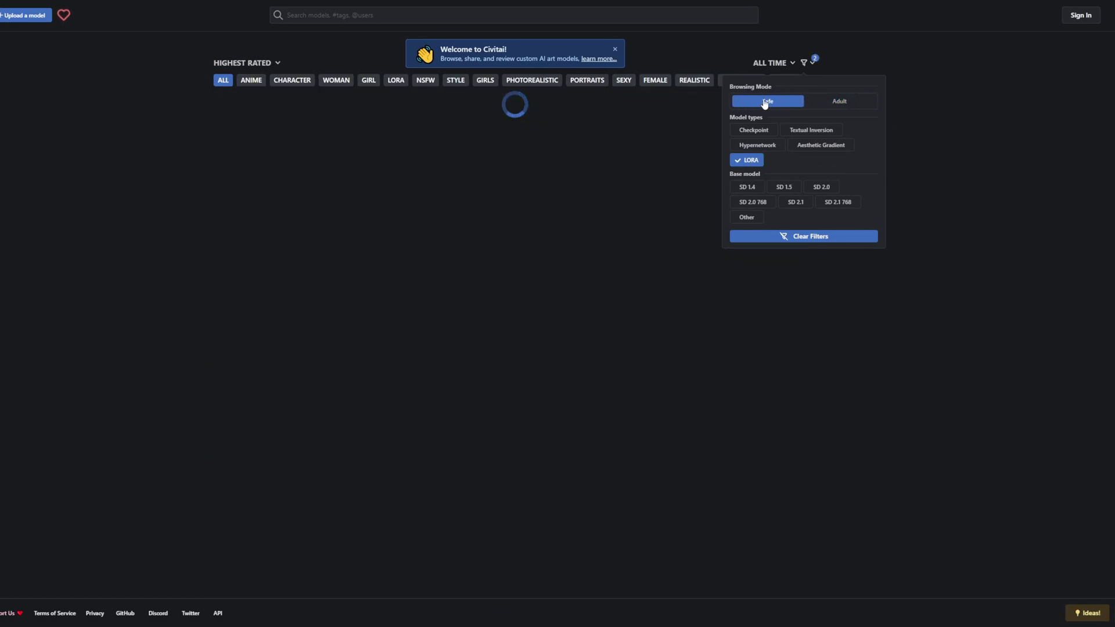
Close the filter menu and scroll down through the safe LORA model listings
left_click(959, 142)
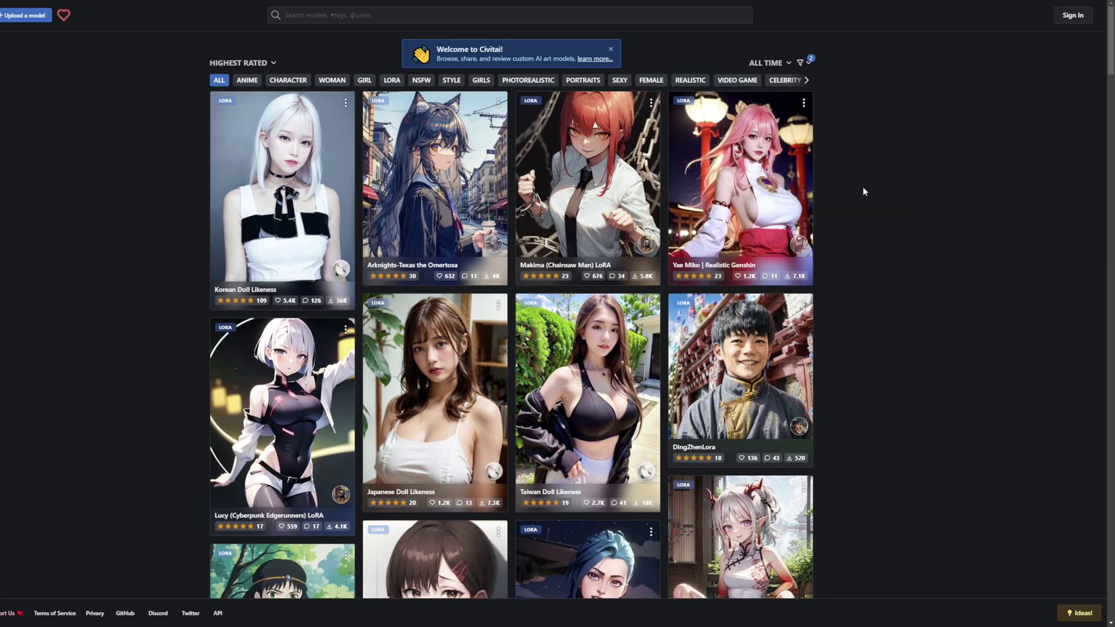
scroll(792, 169, "down", 6)
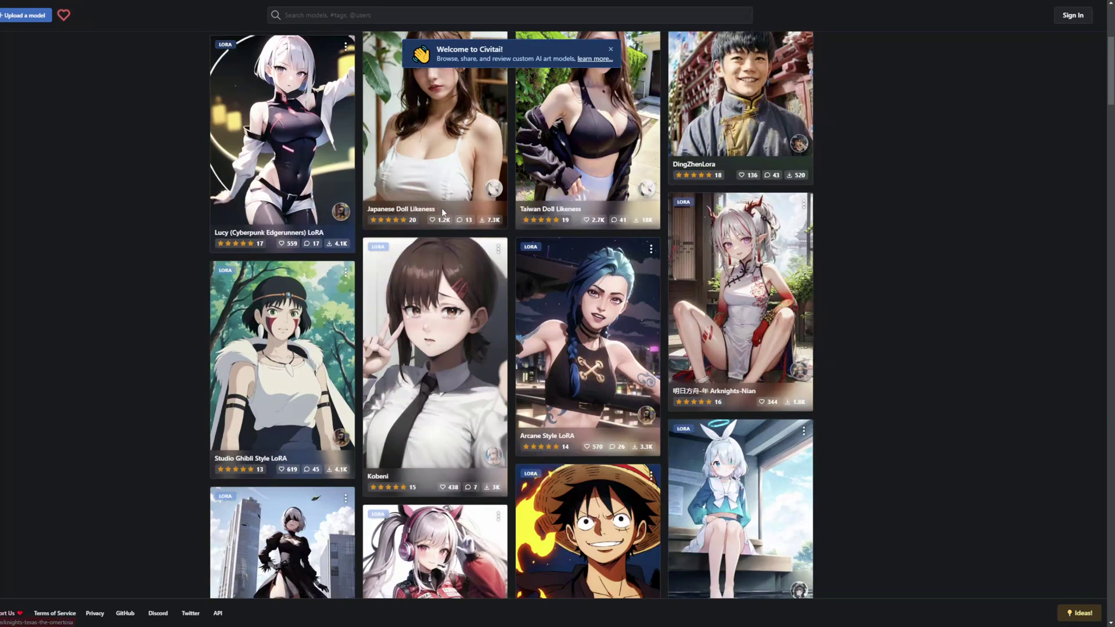
scroll(353, 273, "down", 7)
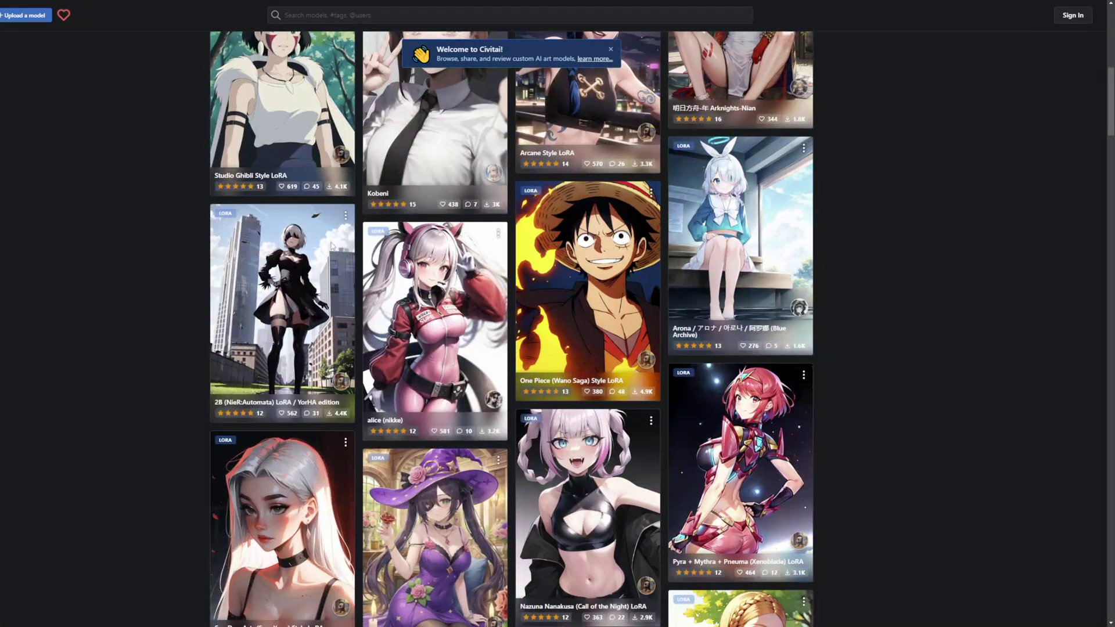
scroll(356, 279, "down", 6)
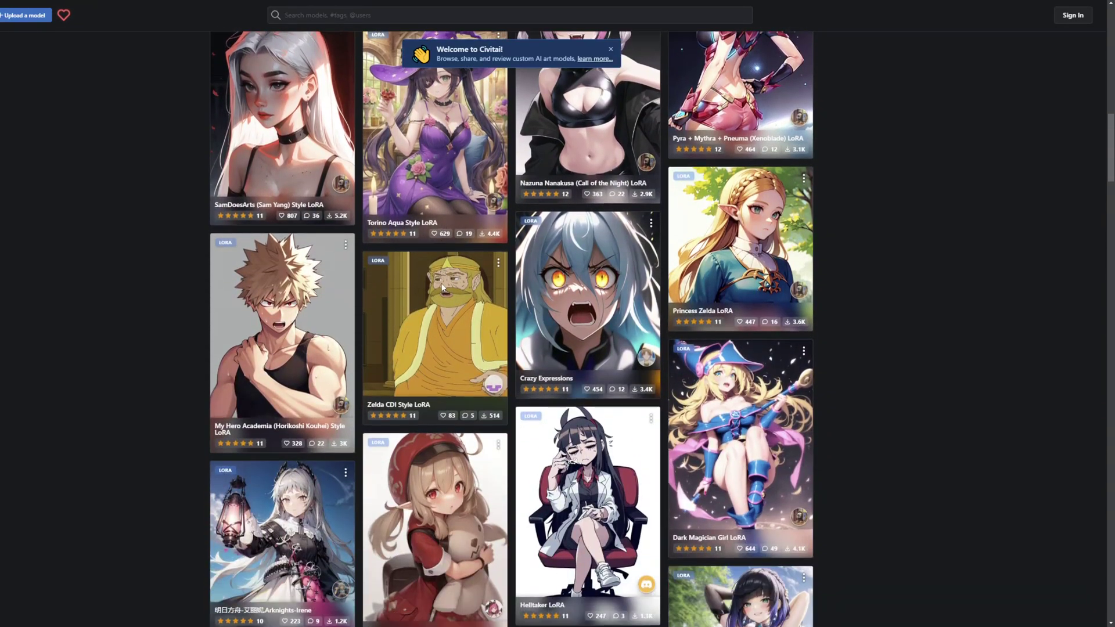
scroll(441, 287, "down", 7)
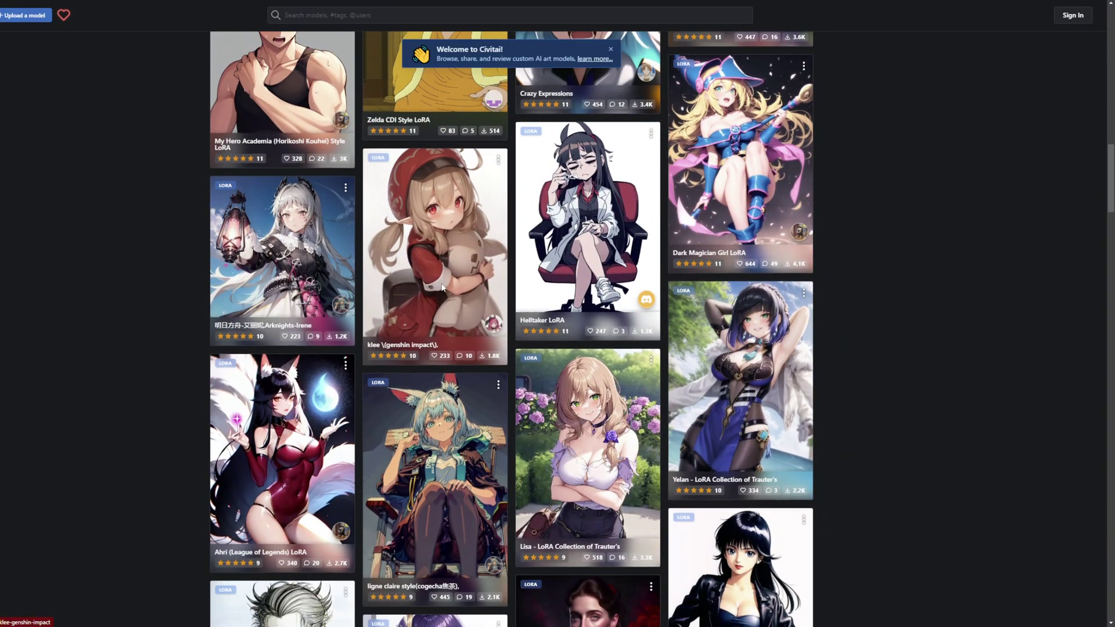
scroll(443, 289, "down", 9)
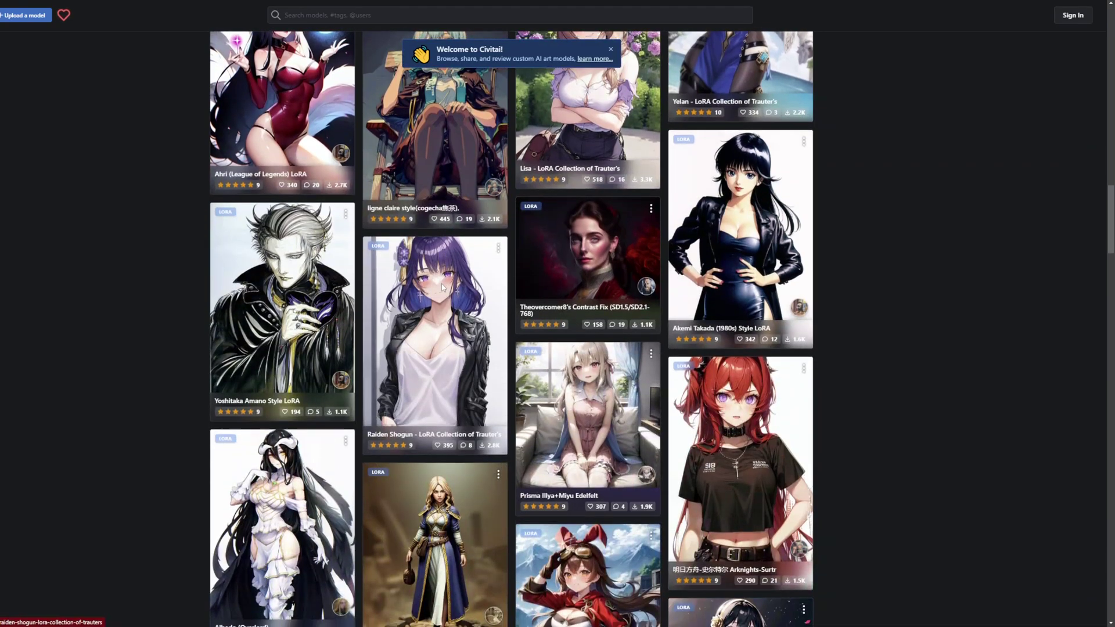
scroll(443, 288, "down", 2)
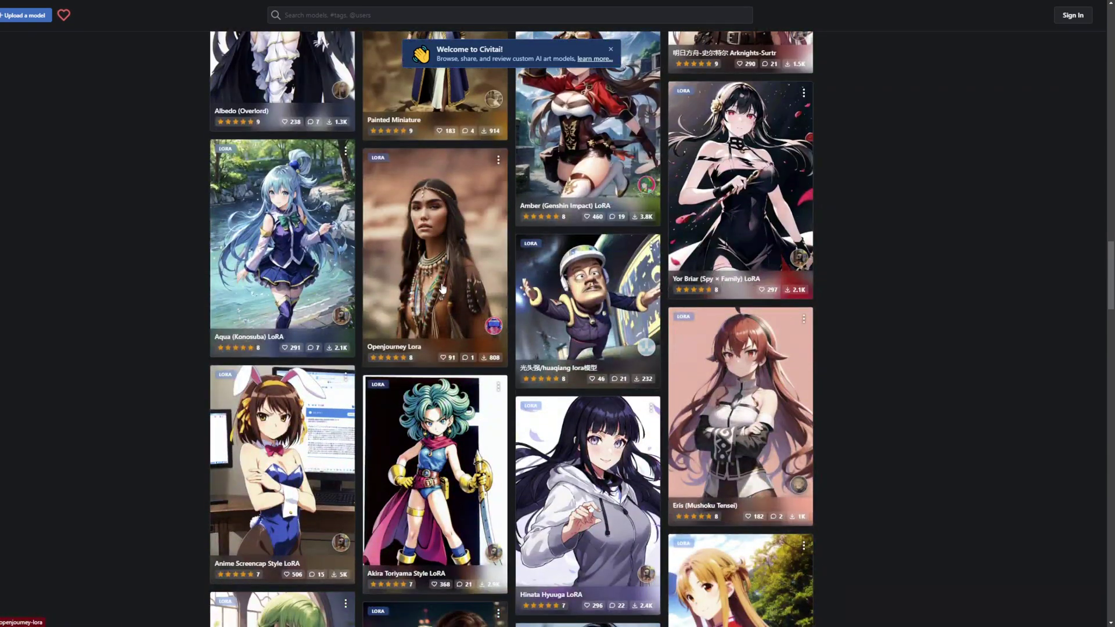
scroll(442, 288, "down", 3)
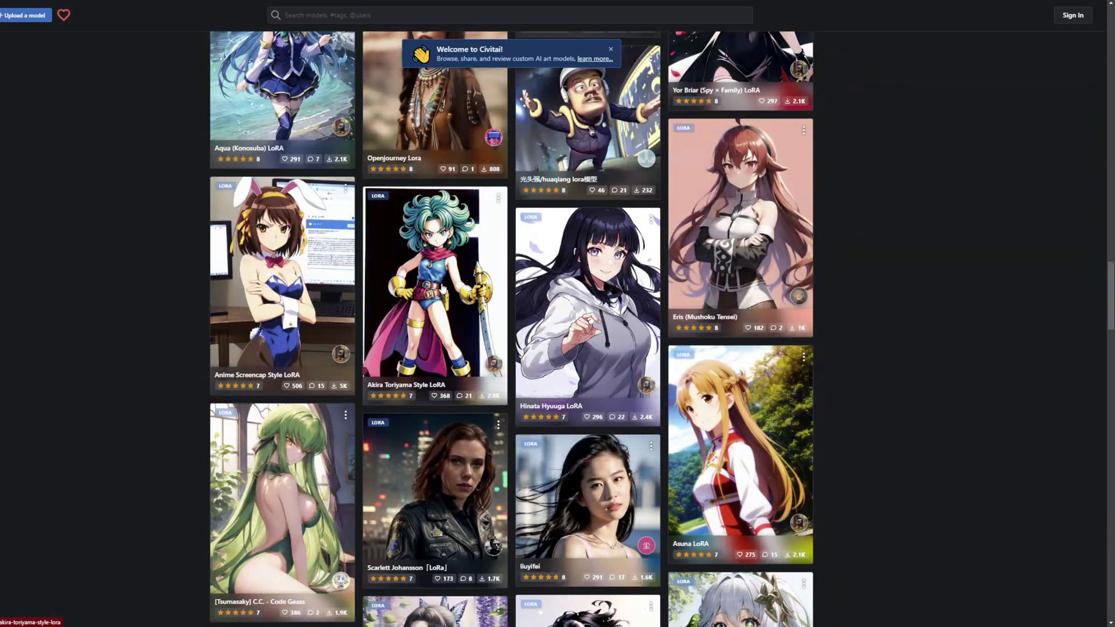
scroll(442, 289, "down", 3)
scroll(443, 288, "down", 3)
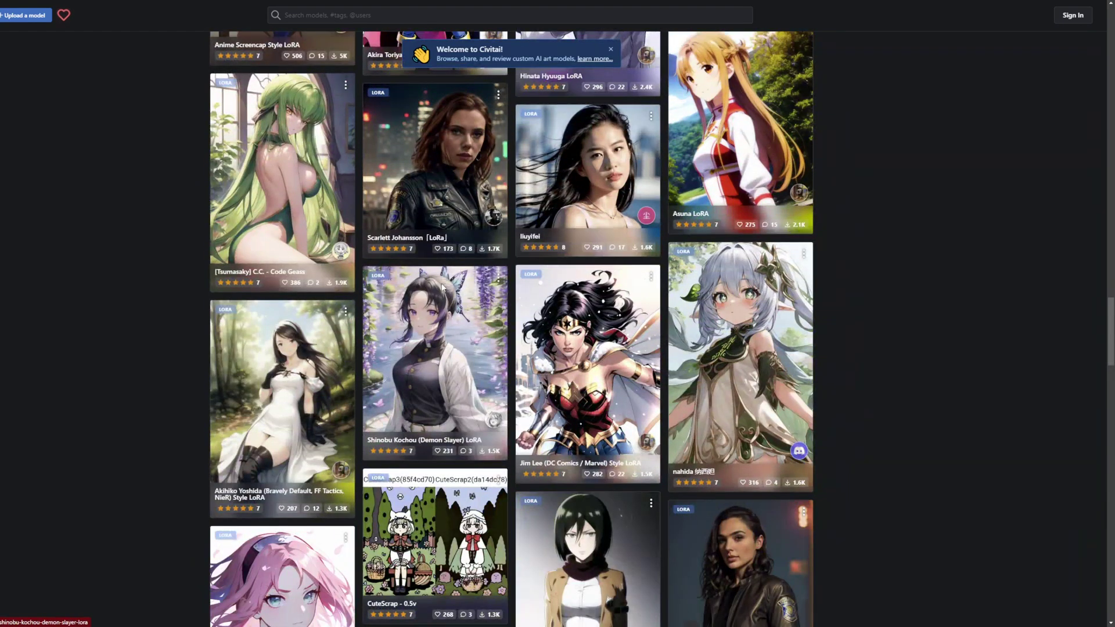
scroll(443, 288, "down", 4)
scroll(443, 288, "down", 3)
scroll(442, 288, "down", 9)
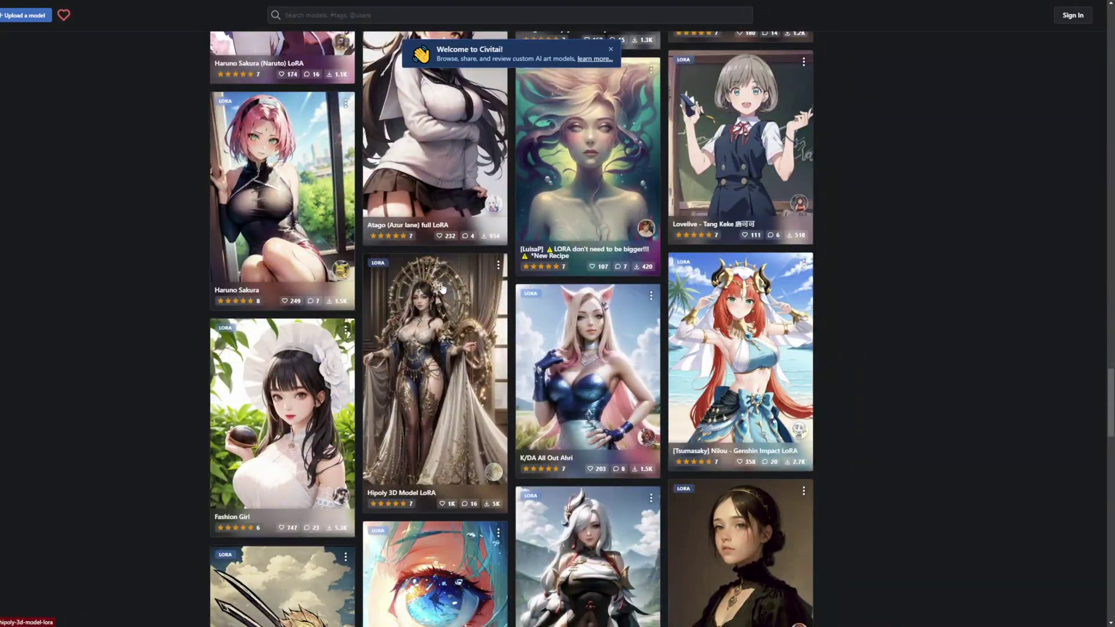
scroll(442, 288, "down", 12)
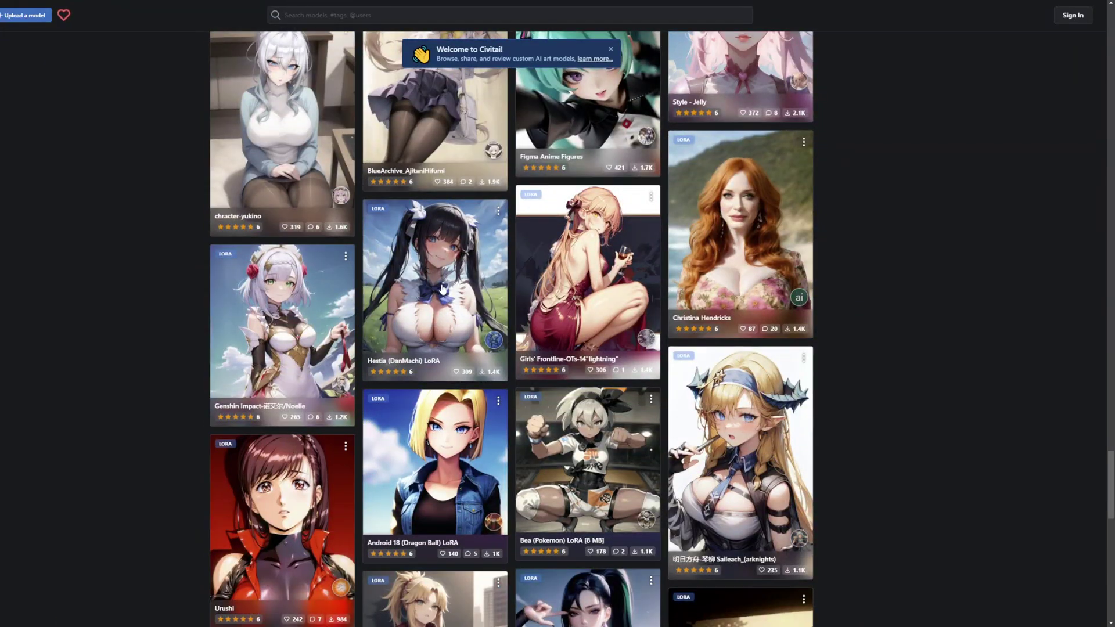
scroll(729, 299, "down", 5)
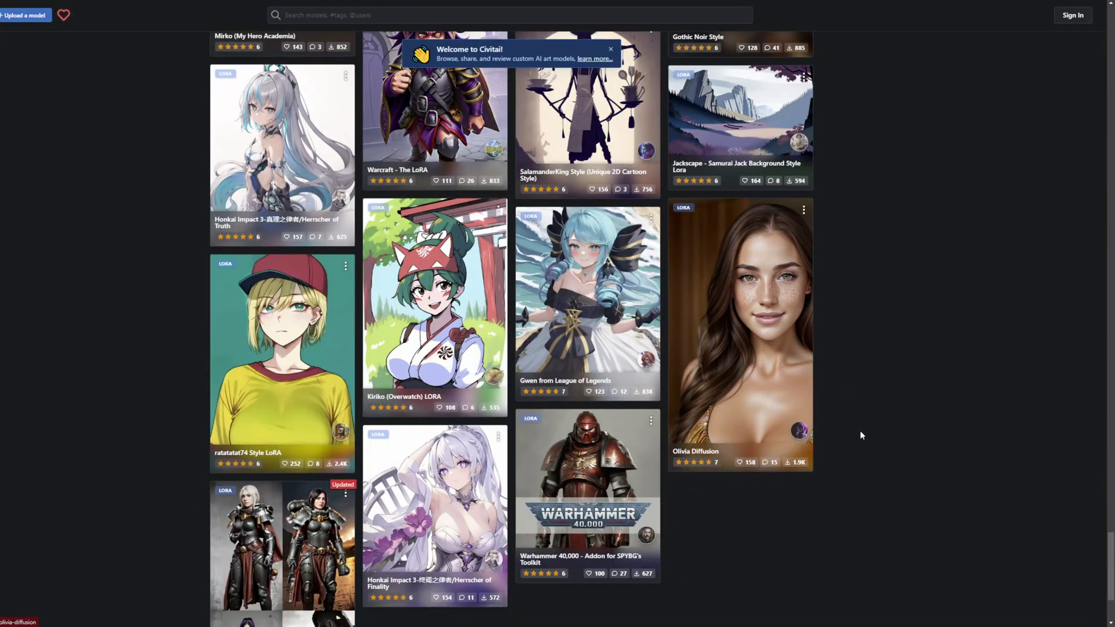
scroll(859, 431, "down", 2)
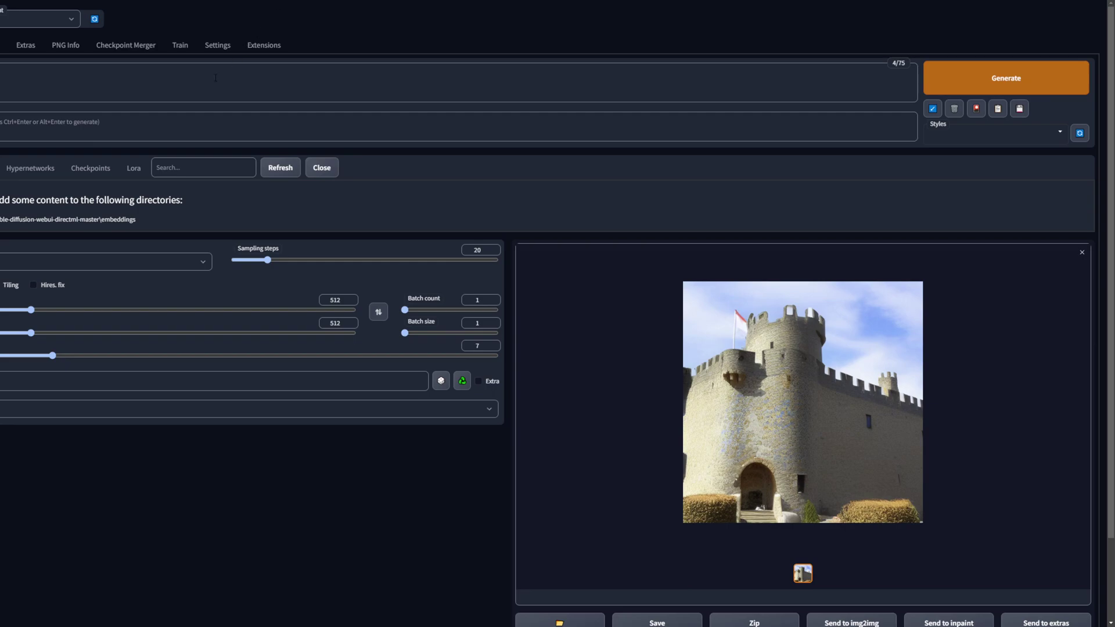
left_click(180, 51)
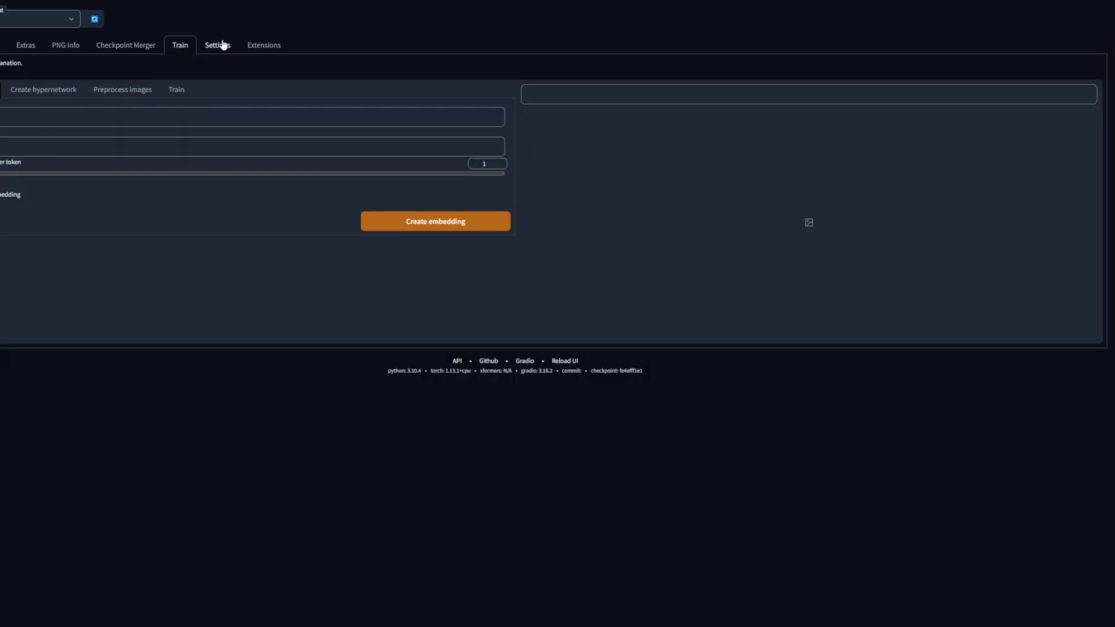
left_click(3, 46)
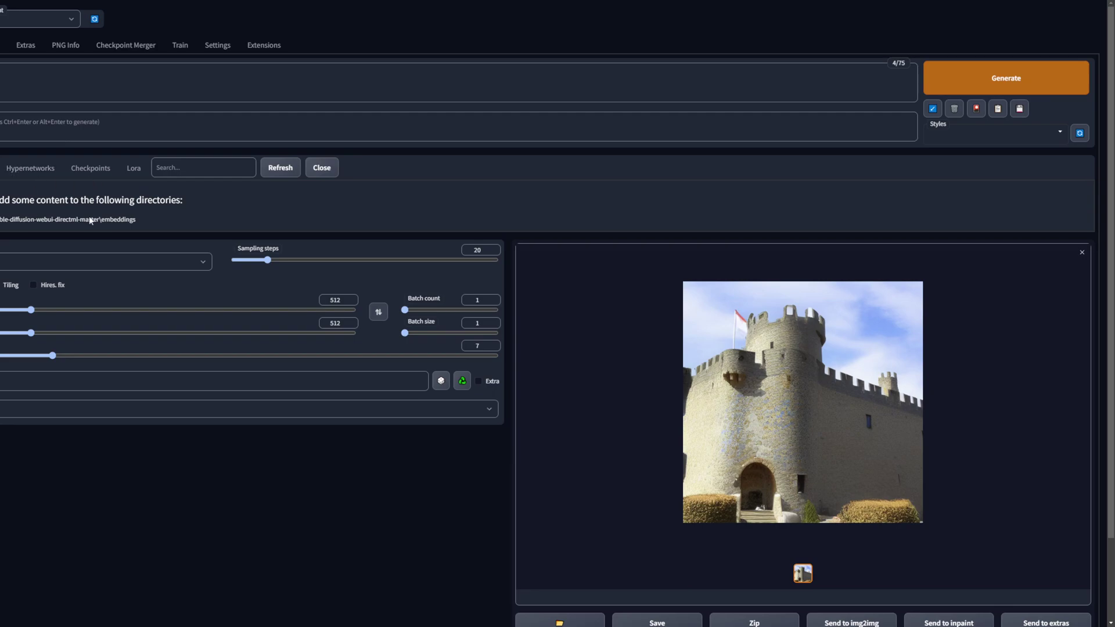
mouse_move(246, 252)
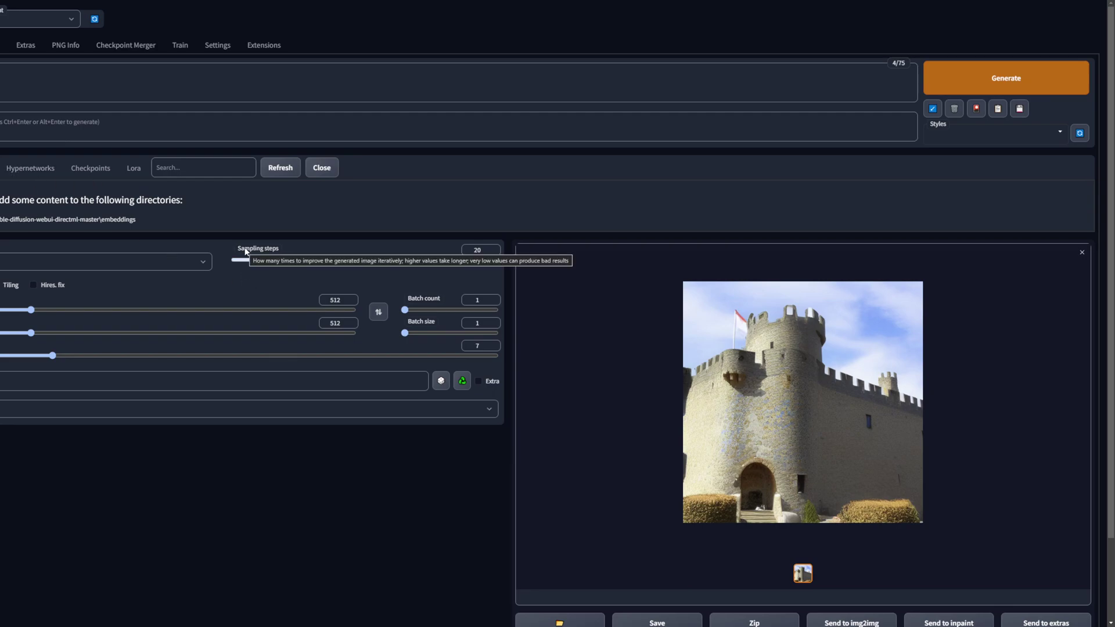